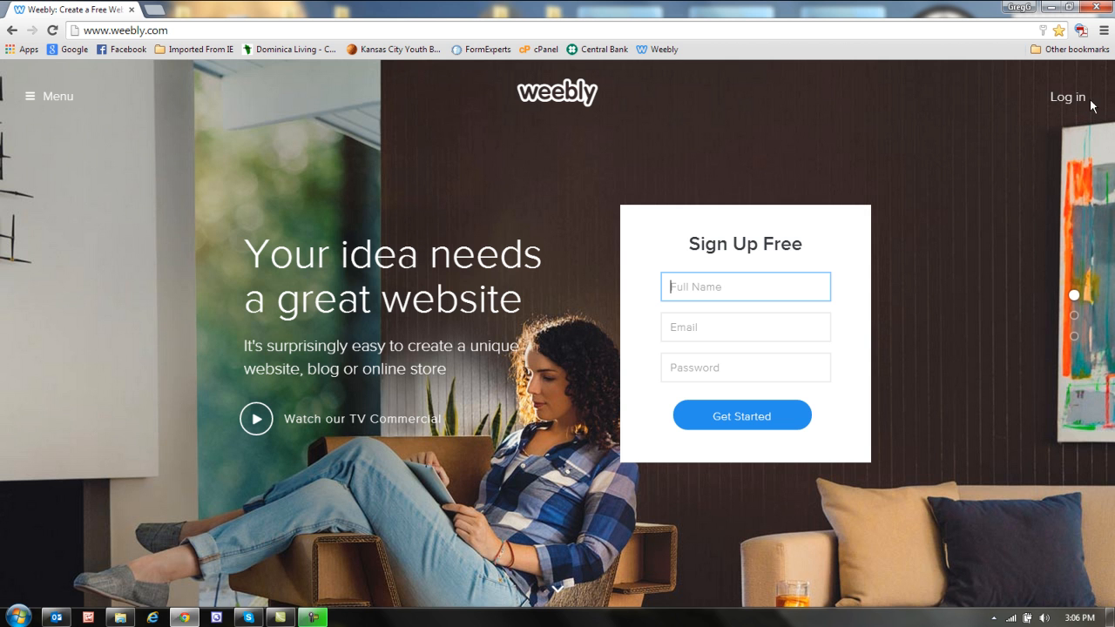
# Log in to Weebly with the account e-mail and password, leaving Remember me turned off
pyautogui.click(1069, 99)
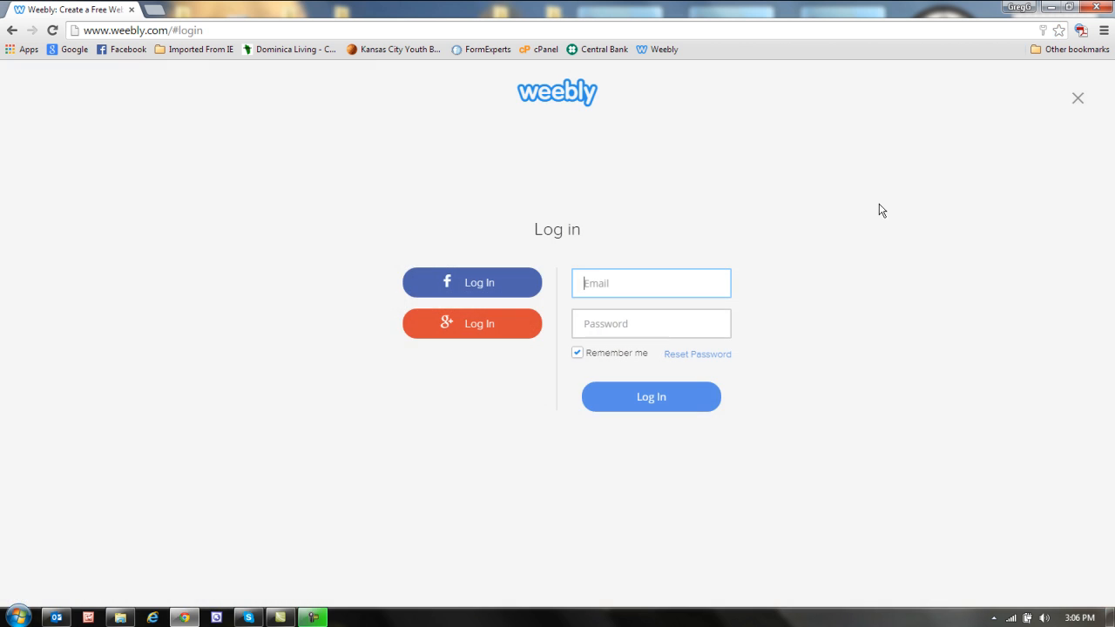
pyautogui.click(615, 283)
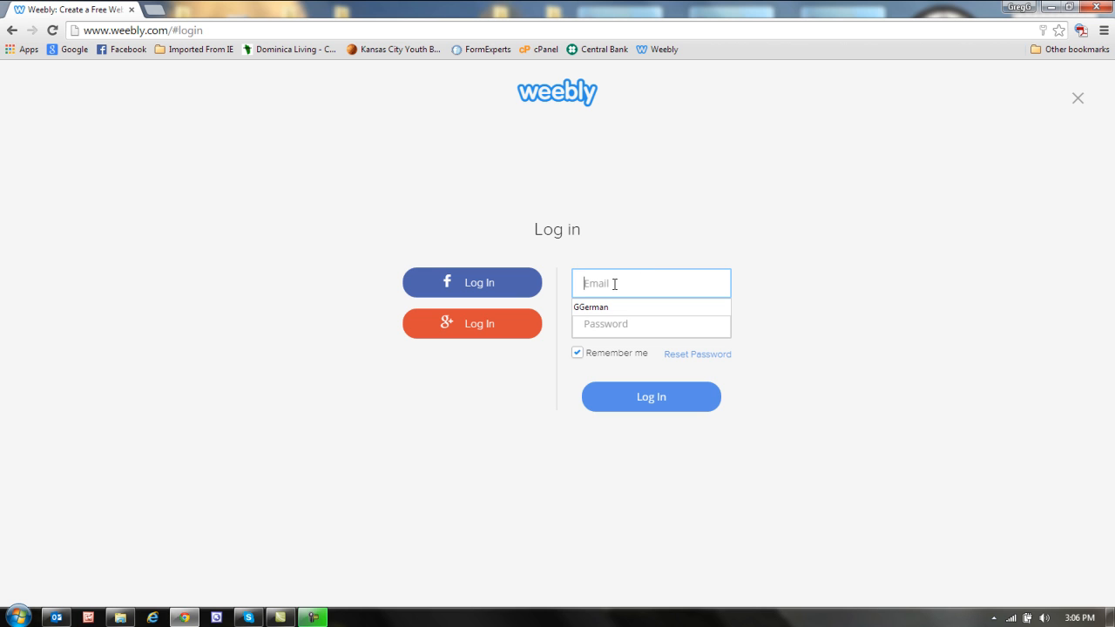
pyautogui.hotkey('ctrl', 'v')
pyautogui.click(577, 353)
pyautogui.click(592, 328)
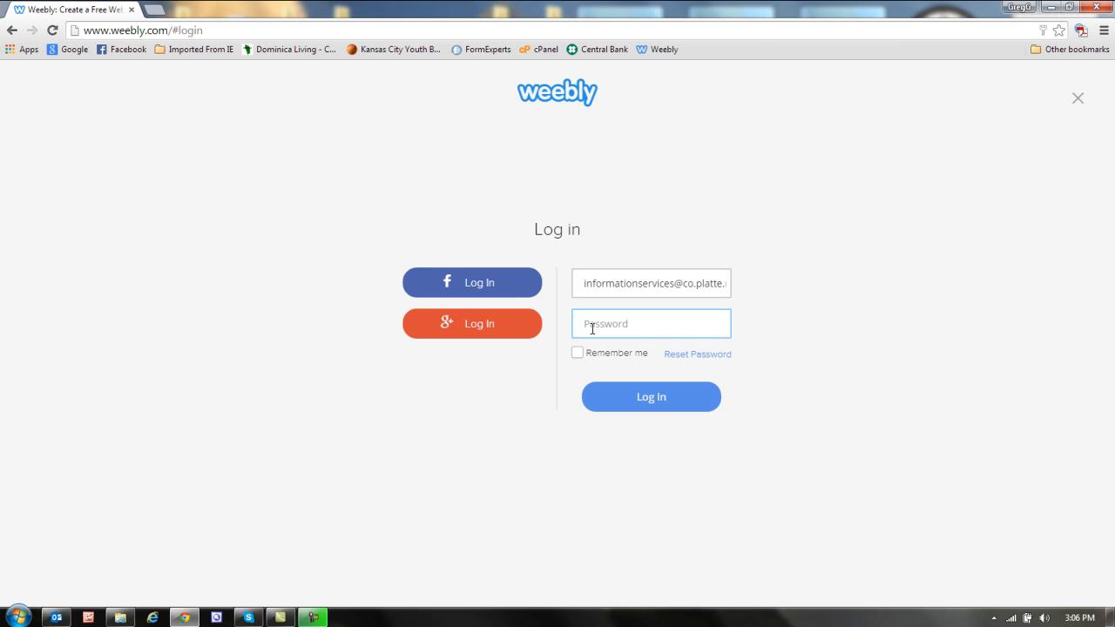
pyautogui.write('*')
pyautogui.click(654, 401)
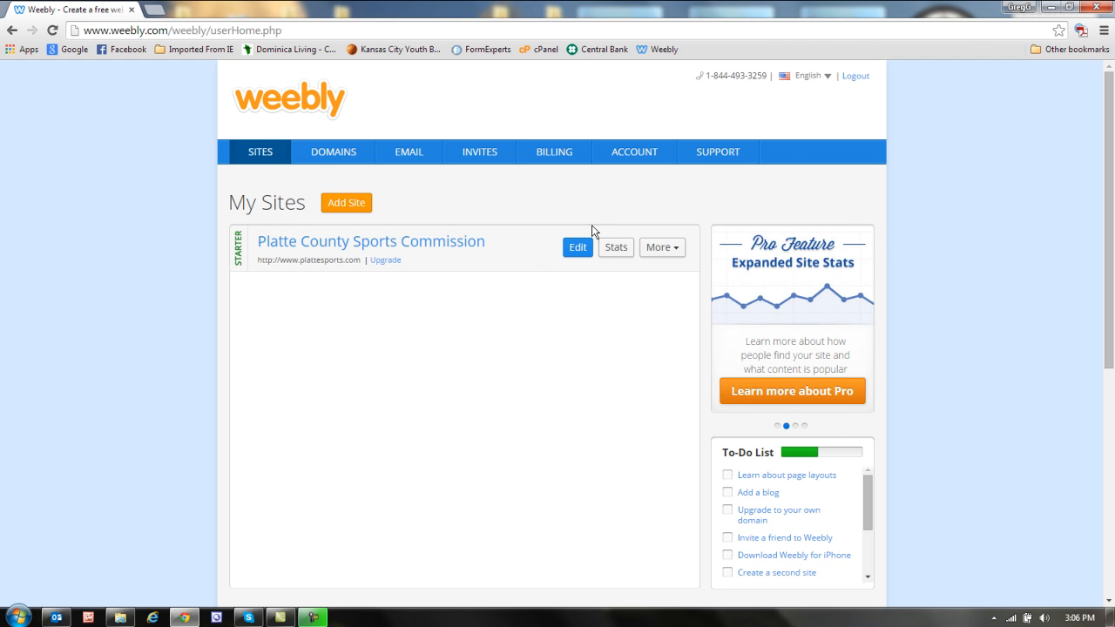
# Open the Platte County Sports Commission site for editing and bring up its About page in the editor
pyautogui.click(577, 250)
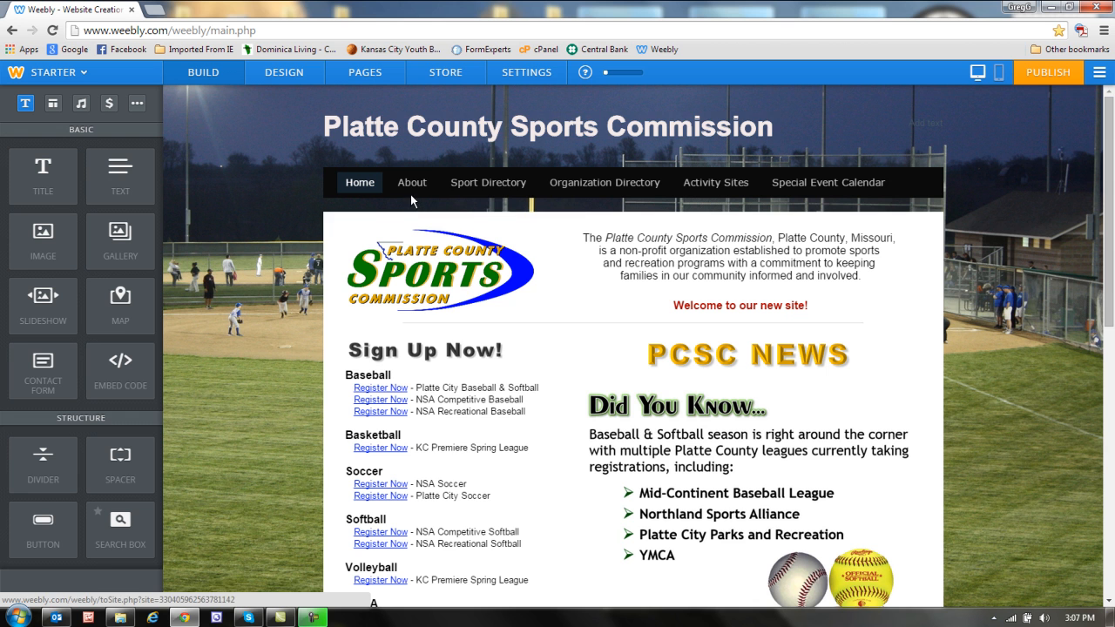
pyautogui.moveTo(460, 191)
pyautogui.click(366, 74)
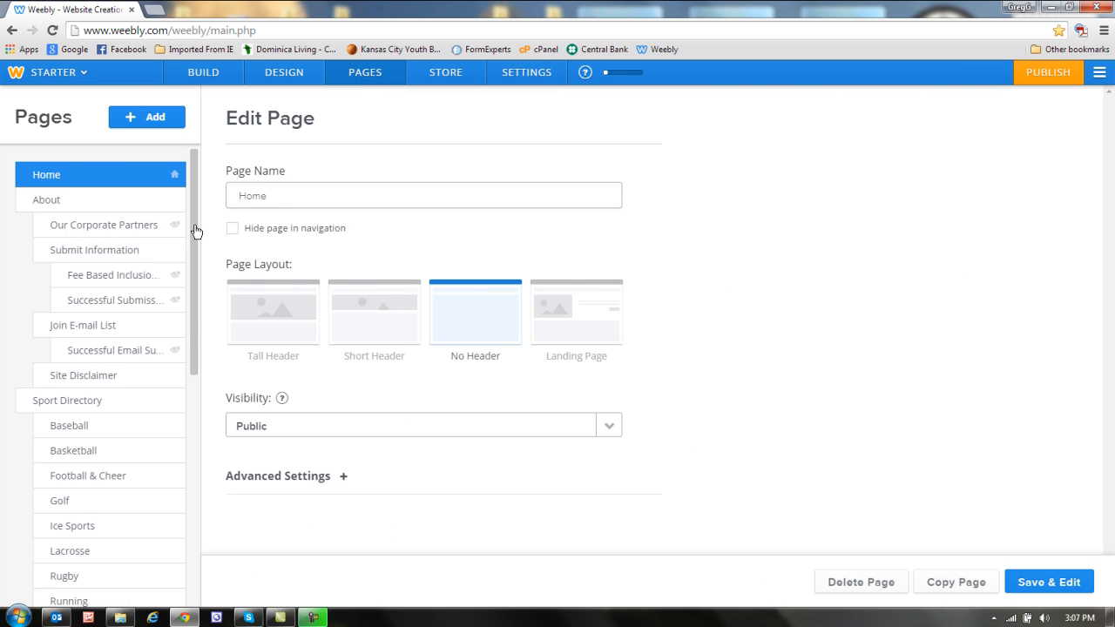
pyautogui.moveTo(197, 231); pyautogui.dragTo(195, 253)
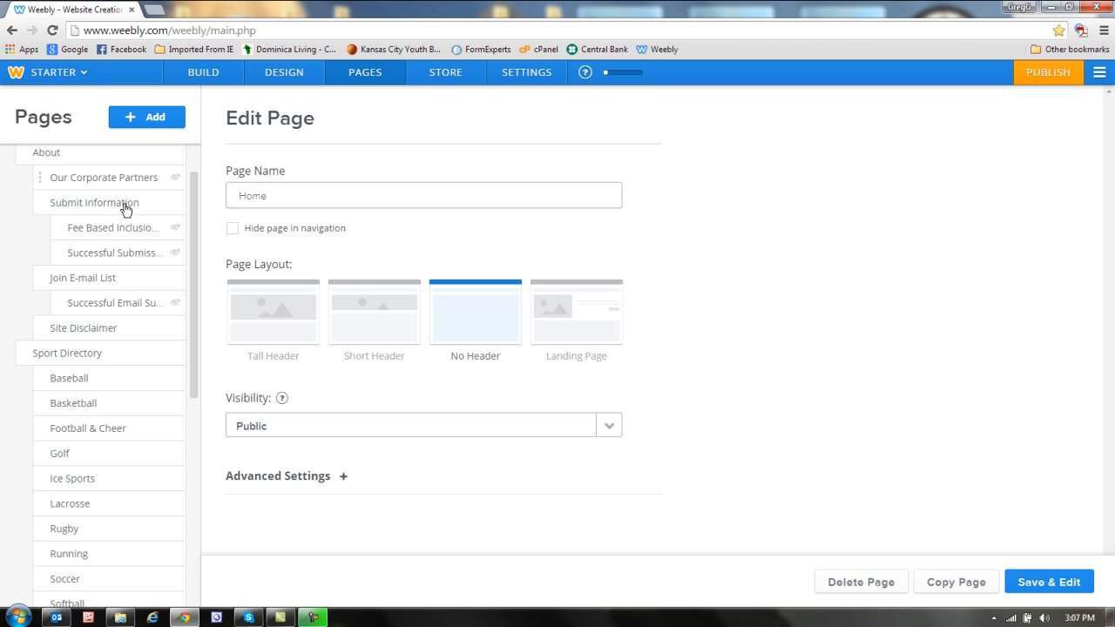
pyautogui.moveTo(194, 302); pyautogui.dragTo(206, 224)
pyautogui.click(78, 209)
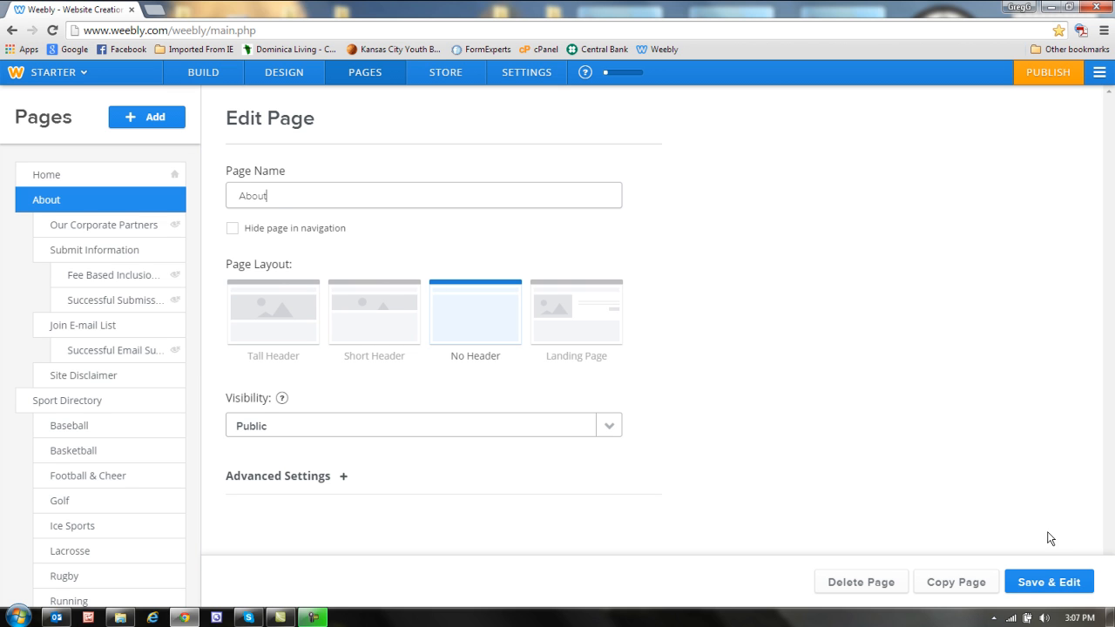
pyautogui.click(1047, 584)
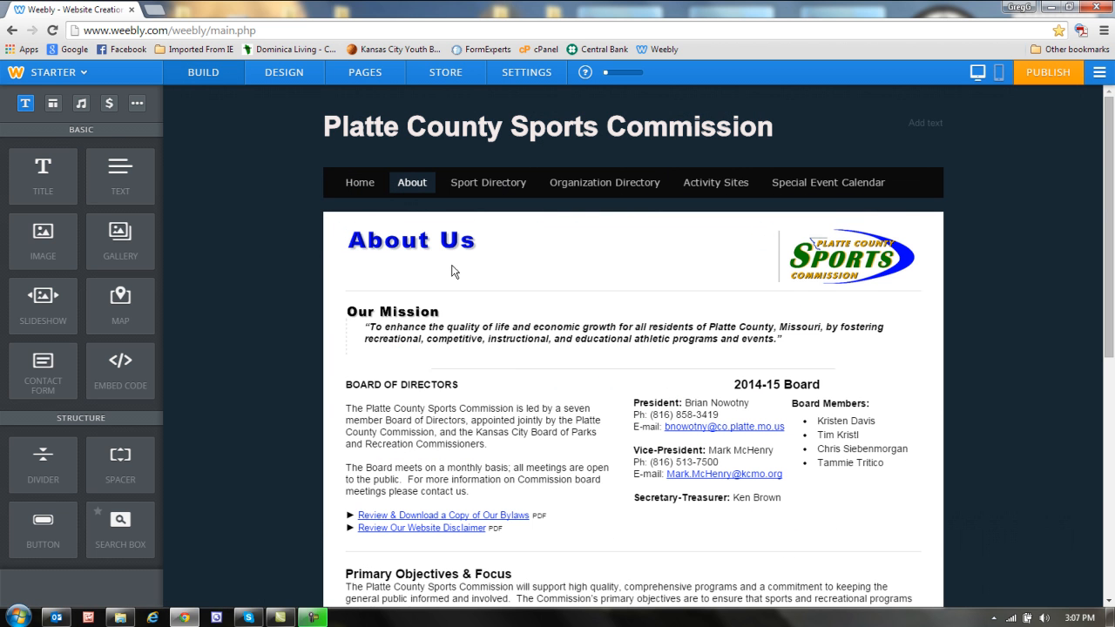
# Look over the Home page and the site's navigation submenus, and return to the About page
pyautogui.moveTo(493, 227)
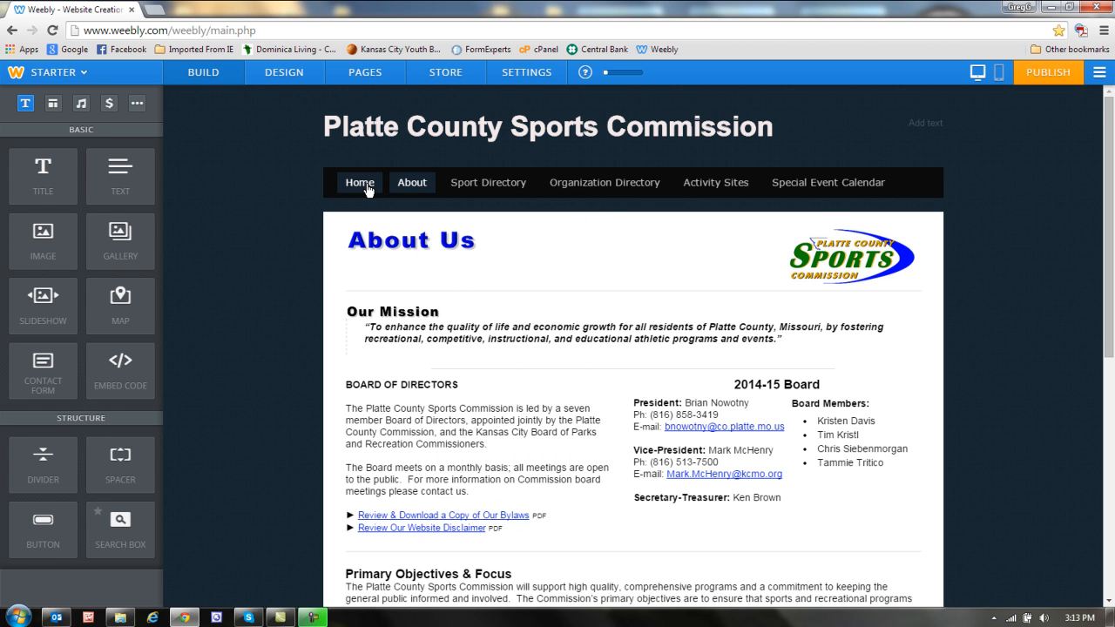
pyautogui.click(367, 189)
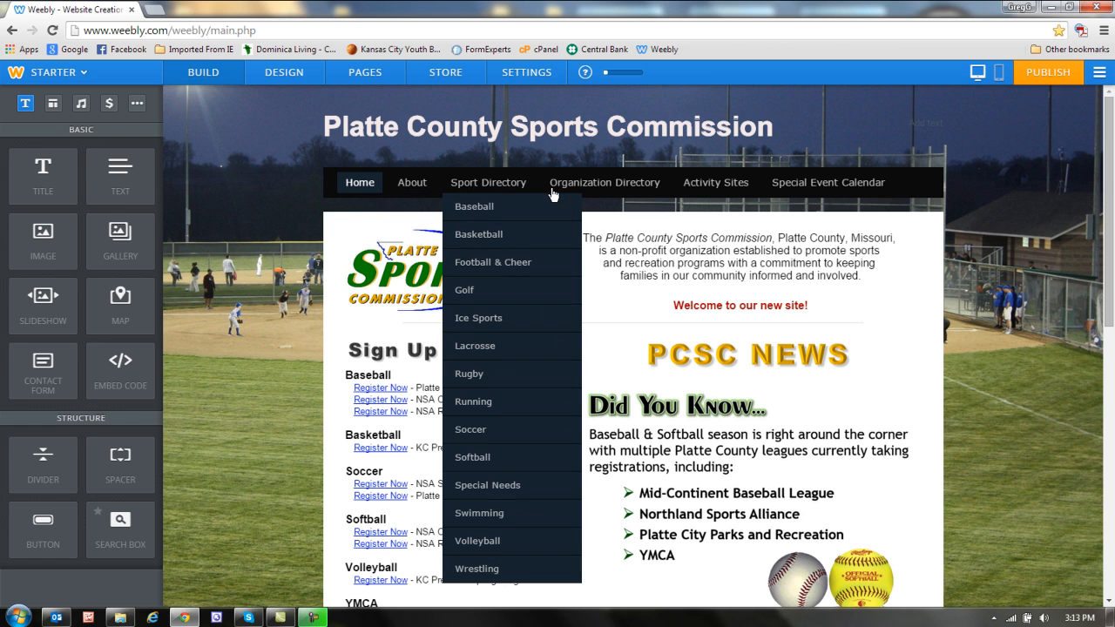
pyautogui.moveTo(748, 192)
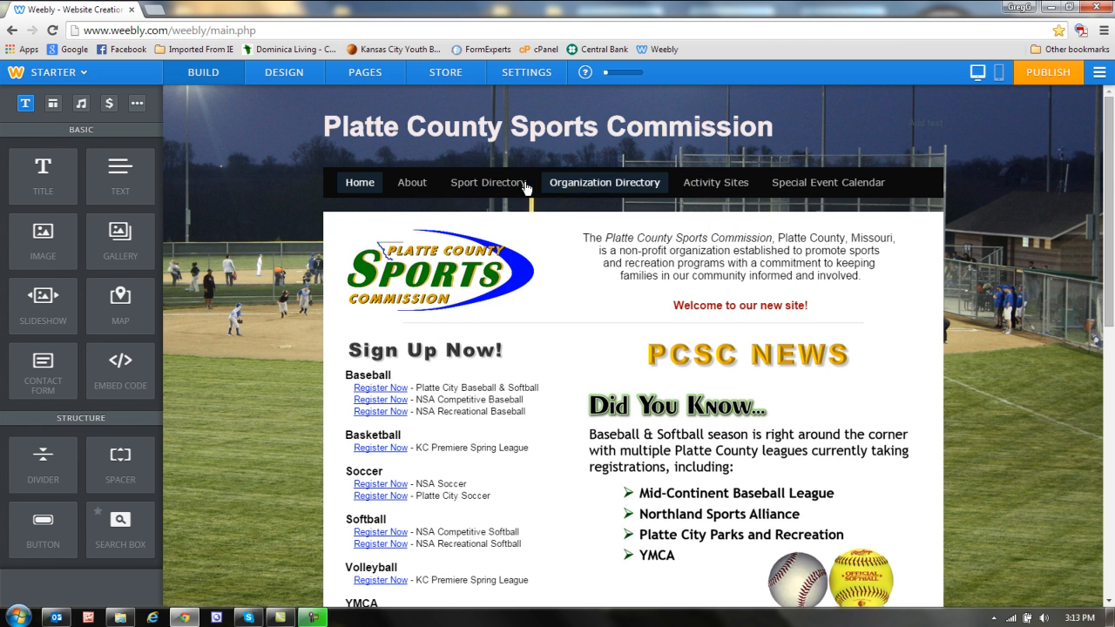
pyautogui.moveTo(520, 187)
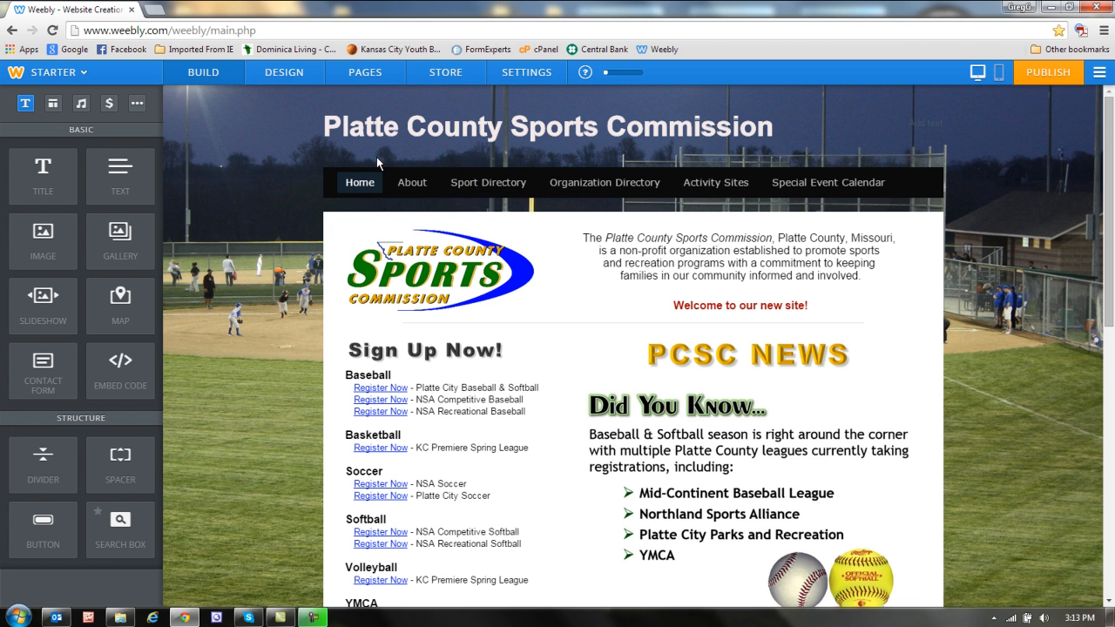
pyautogui.moveTo(412, 187)
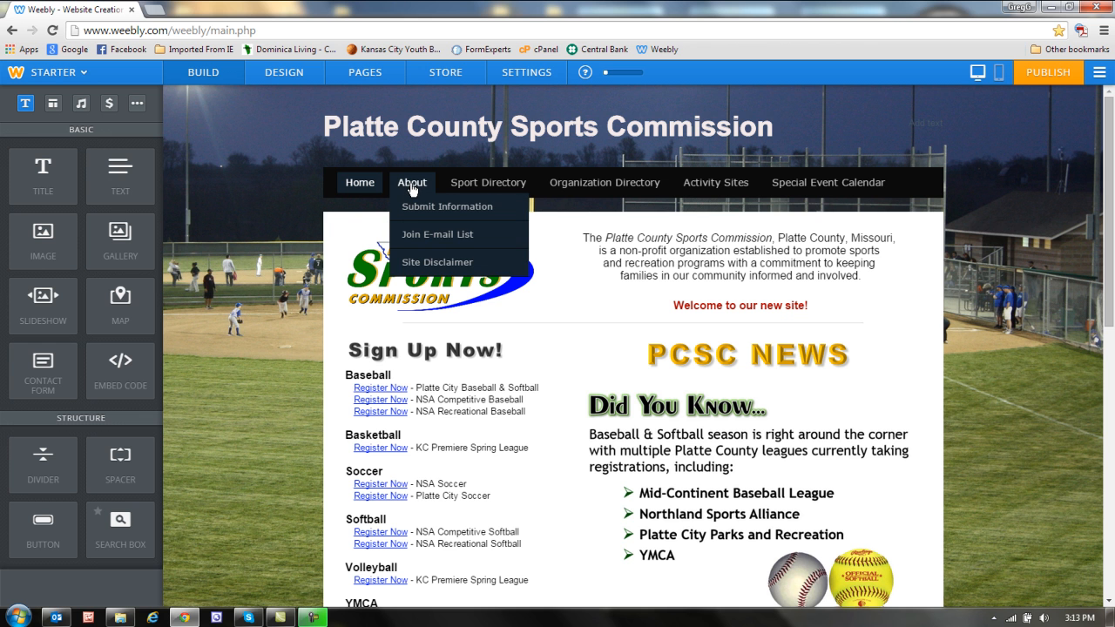
pyautogui.click(411, 184)
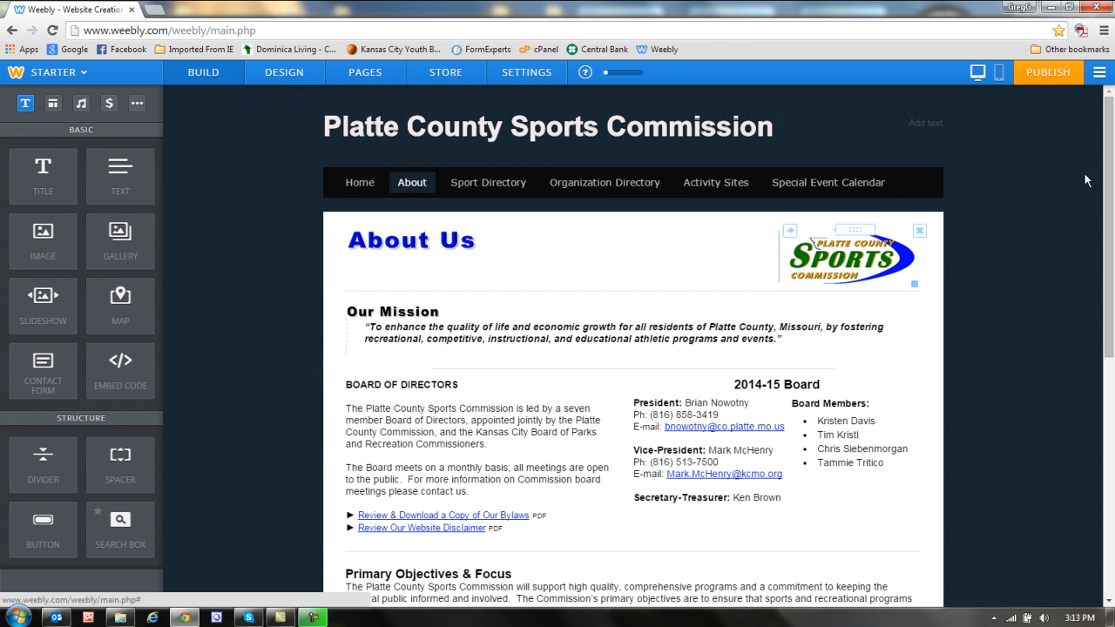
# Examine the page elements available for building, from the Basic group through Structure and Media
pyautogui.scroll(-1, 751, 262)
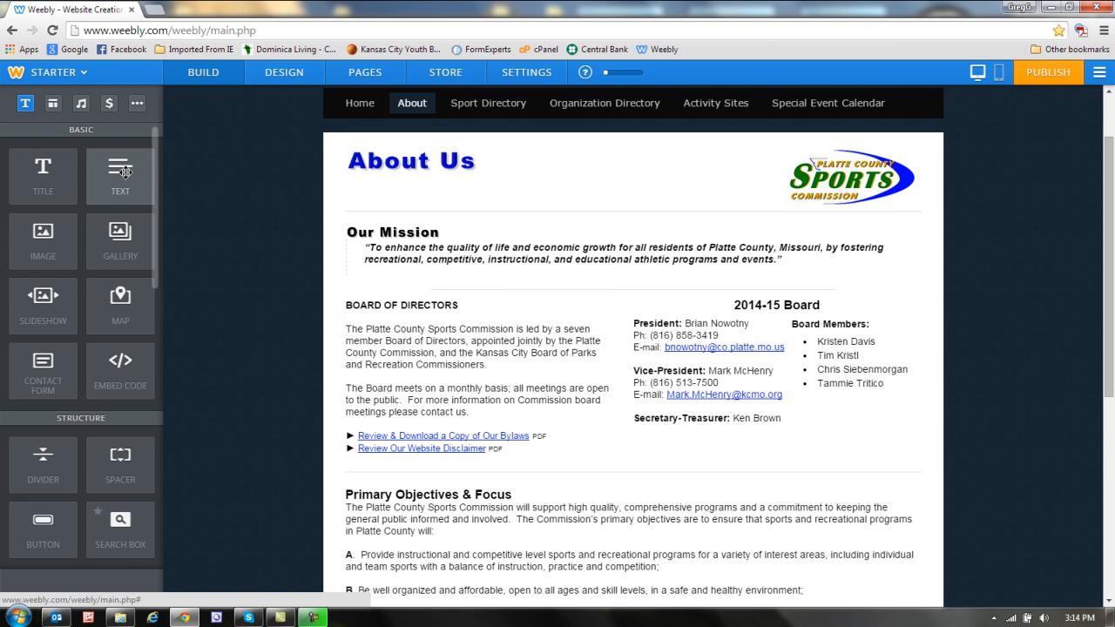
pyautogui.moveTo(154, 174); pyautogui.dragTo(169, 128)
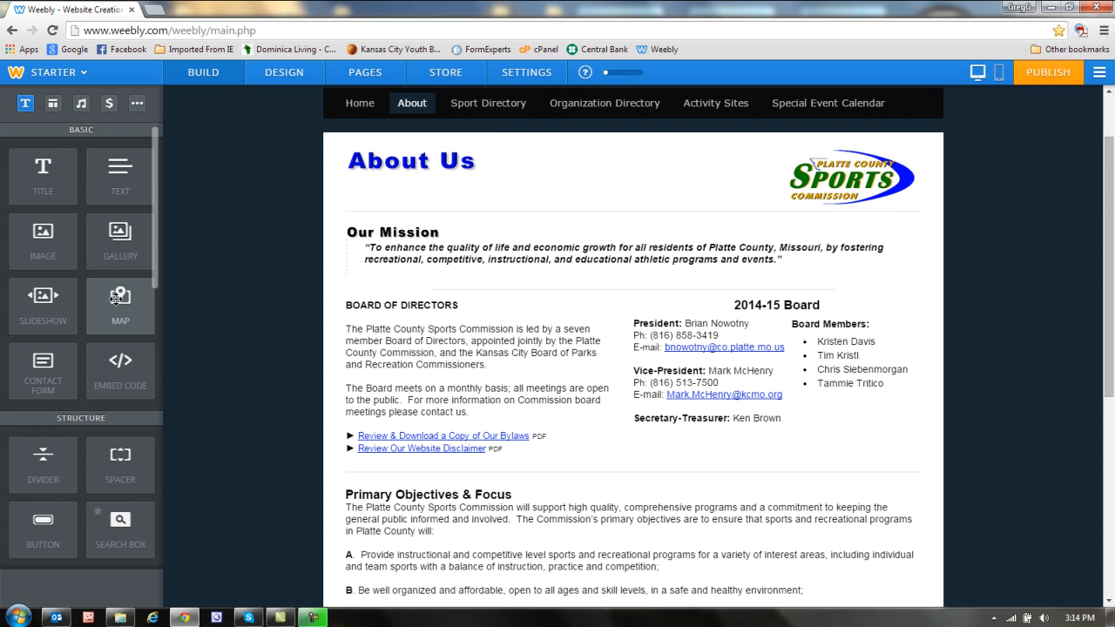
pyautogui.scroll(-3, 155, 261)
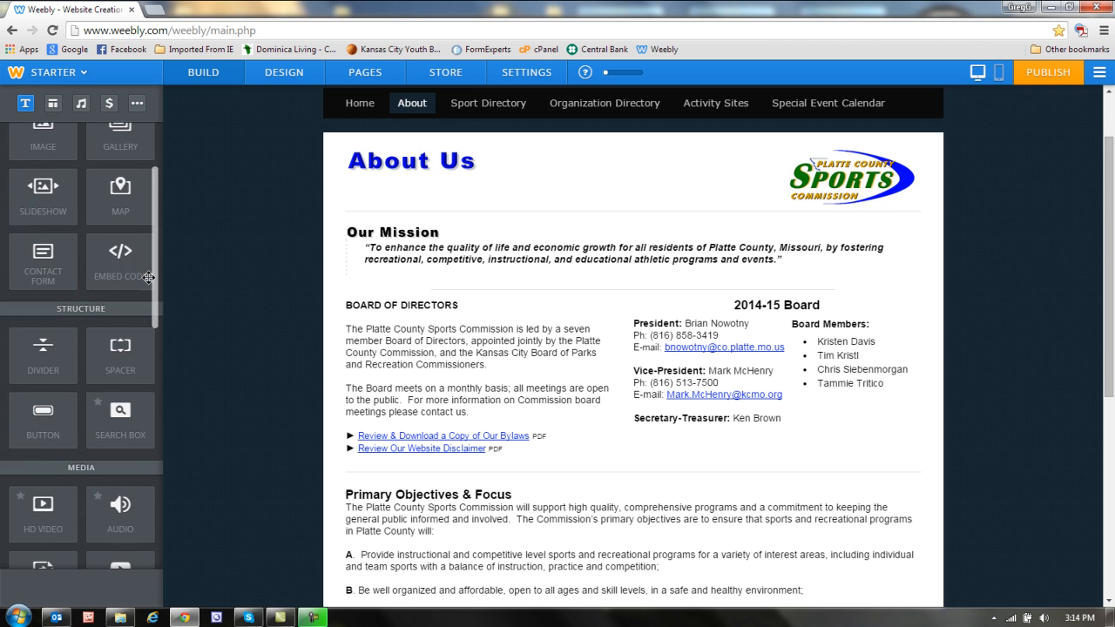
pyautogui.moveTo(153, 284); pyautogui.dragTo(156, 259)
pyautogui.scroll(-1, 155, 299)
pyautogui.scroll(-2, 157, 300)
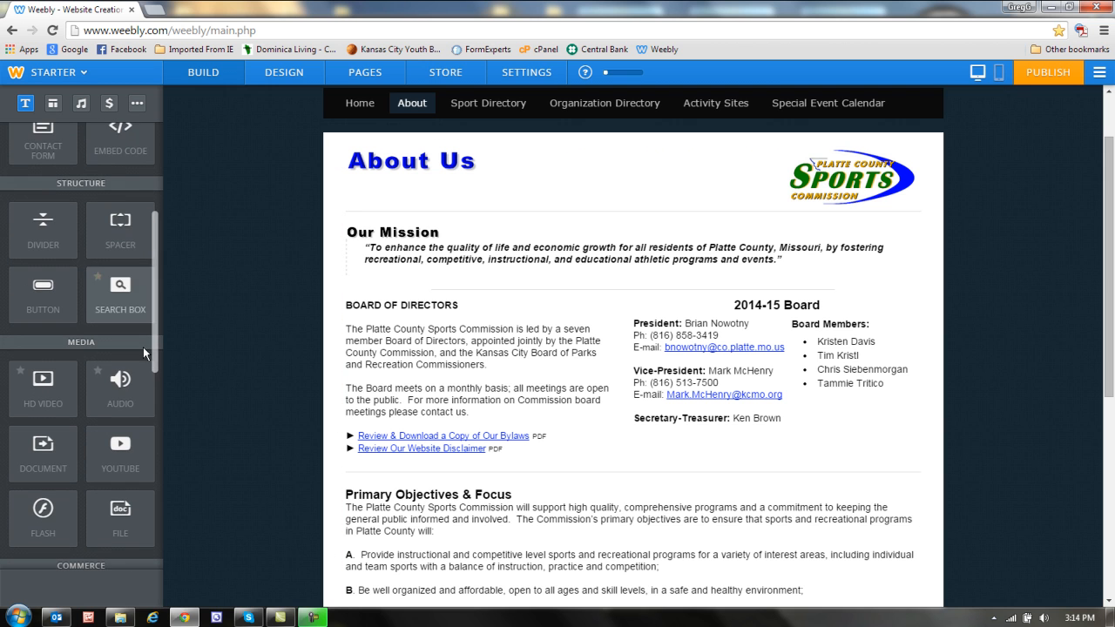
pyautogui.scroll(3, 156, 330)
pyautogui.scroll(3, 159, 261)
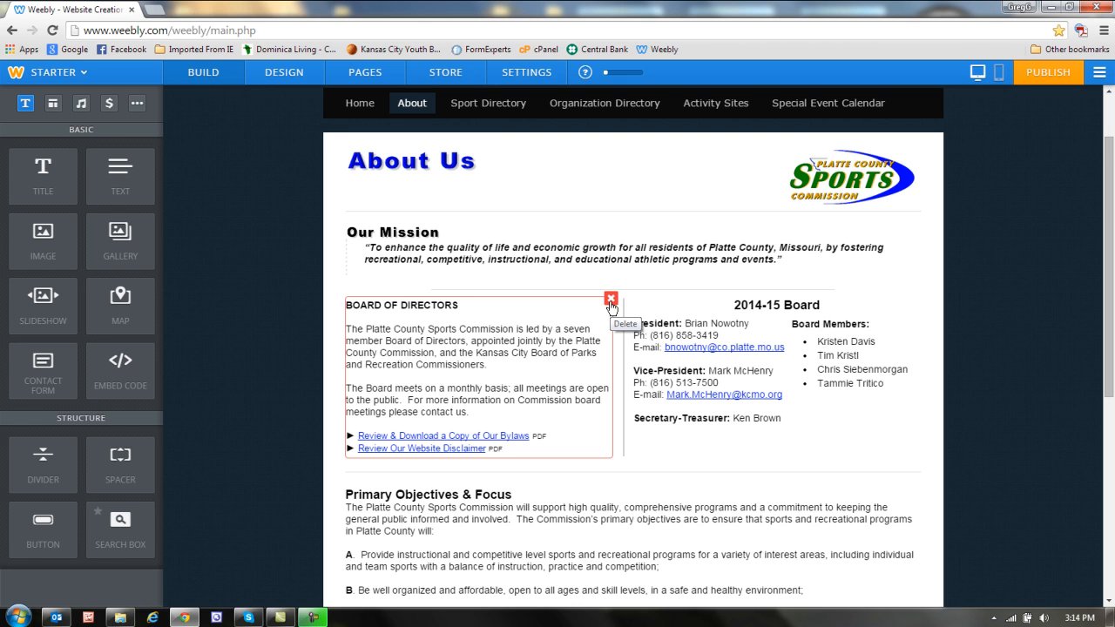
# Review the destination pages for moving or copying the Board of Directors text block, and close the list without choosing one
pyautogui.click(345, 298)
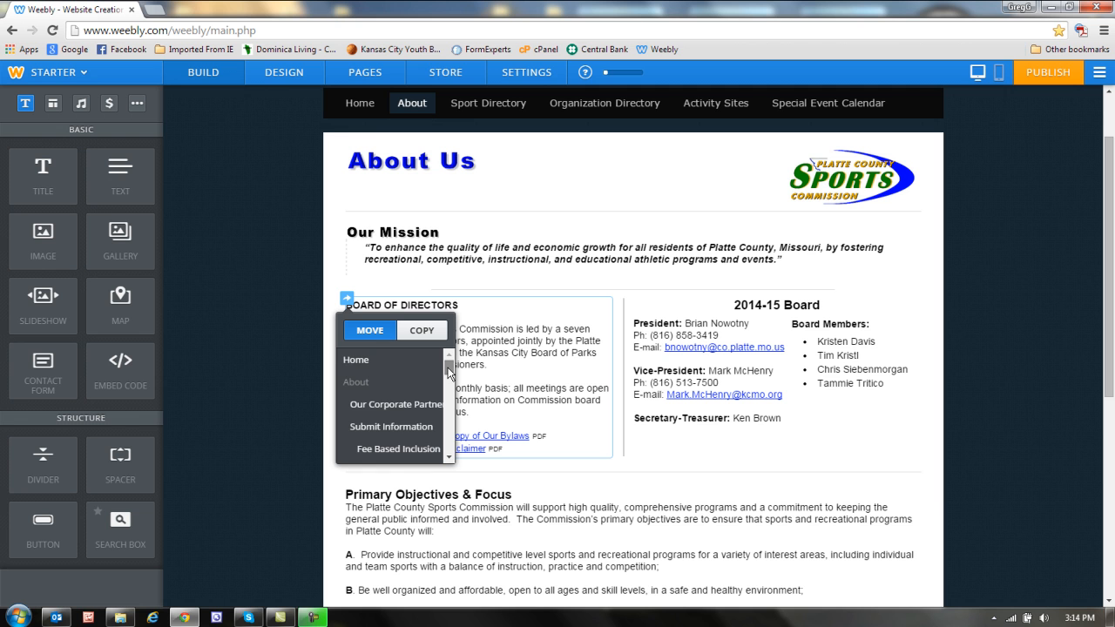
pyautogui.scroll(-4, 389, 412)
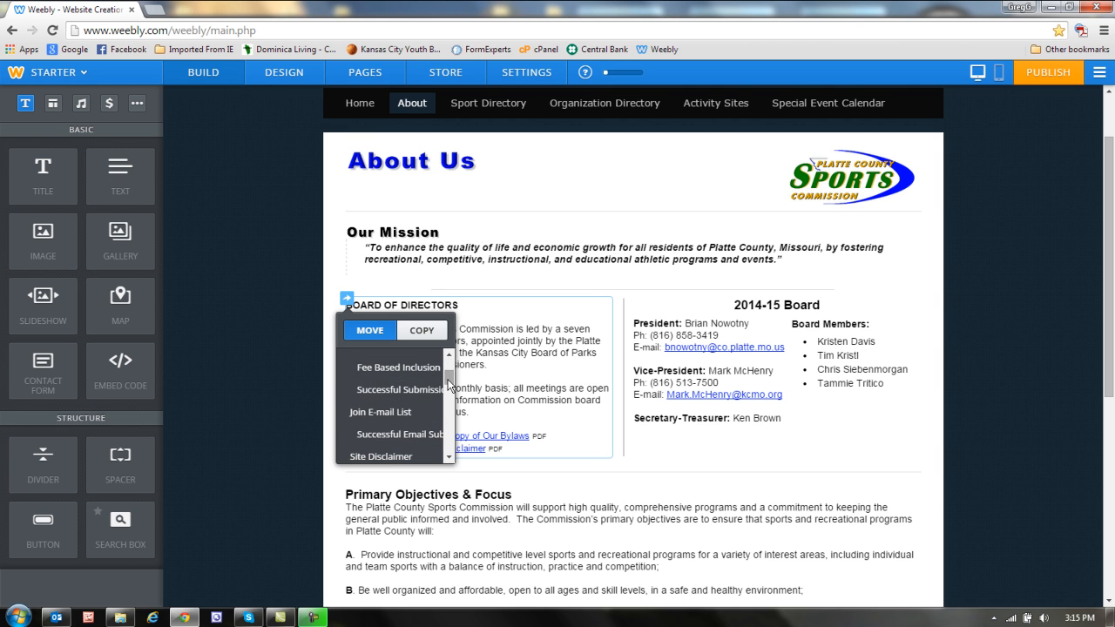
pyautogui.scroll(4, 400, 379)
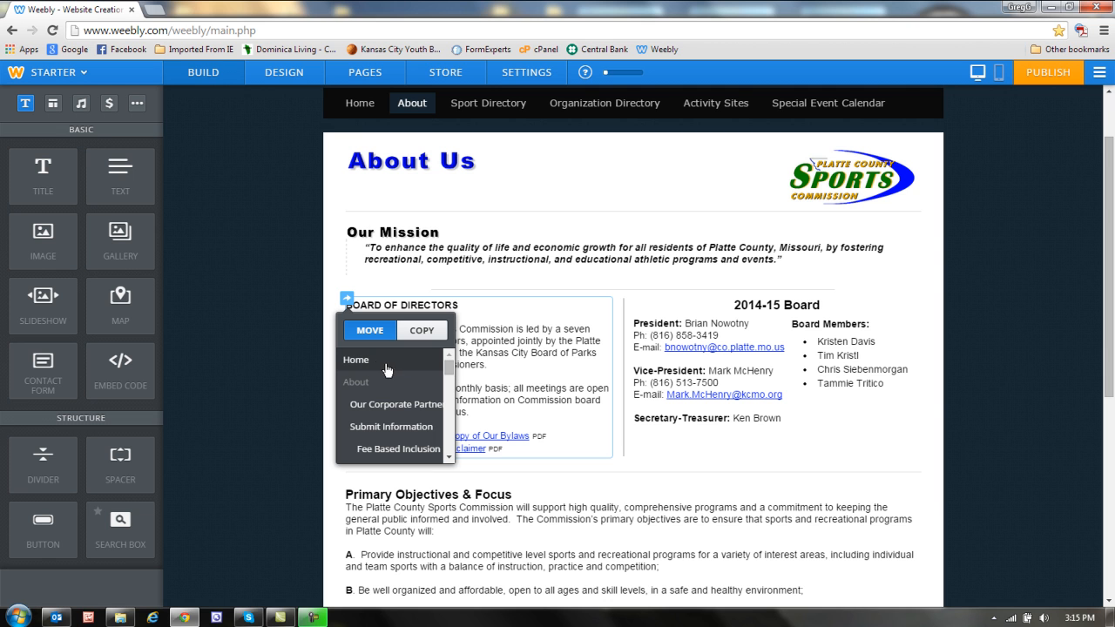
pyautogui.click(507, 312)
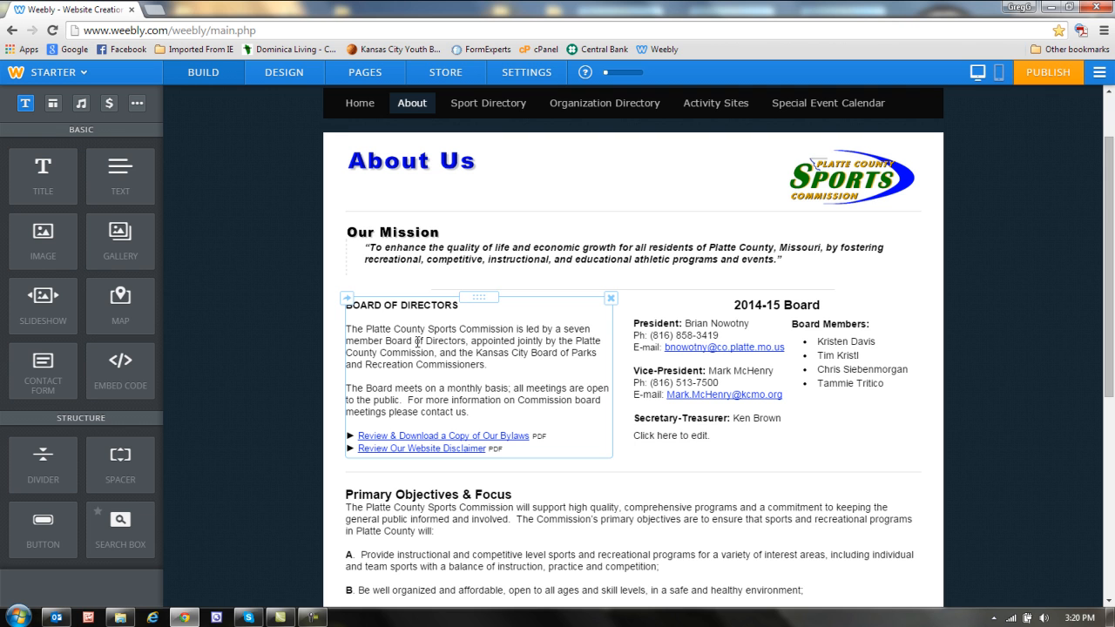
# Make "The Platte County Sports" bold, italic and underlined in the first paragraph under Board of Directors
pyautogui.click(367, 327)
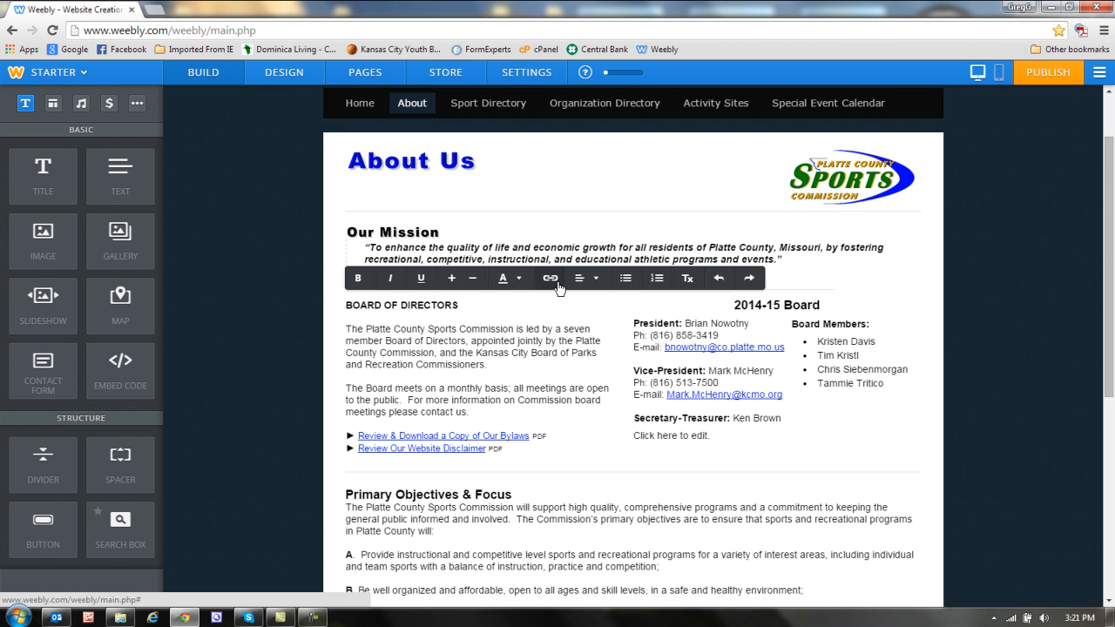
pyautogui.click(360, 329)
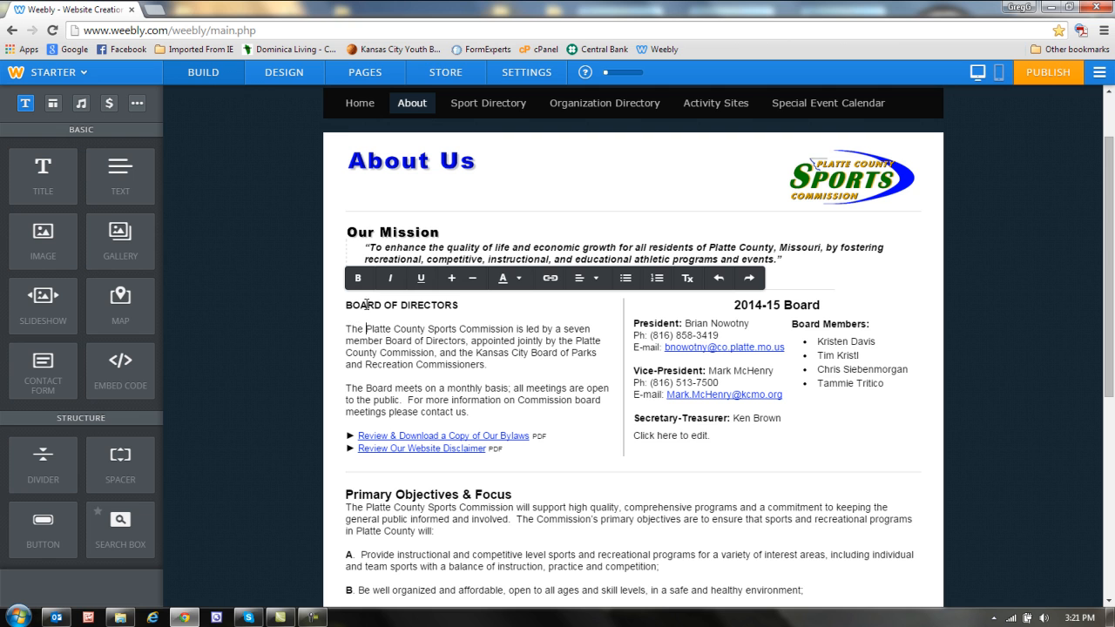
pyautogui.moveTo(347, 329); pyautogui.dragTo(458, 329)
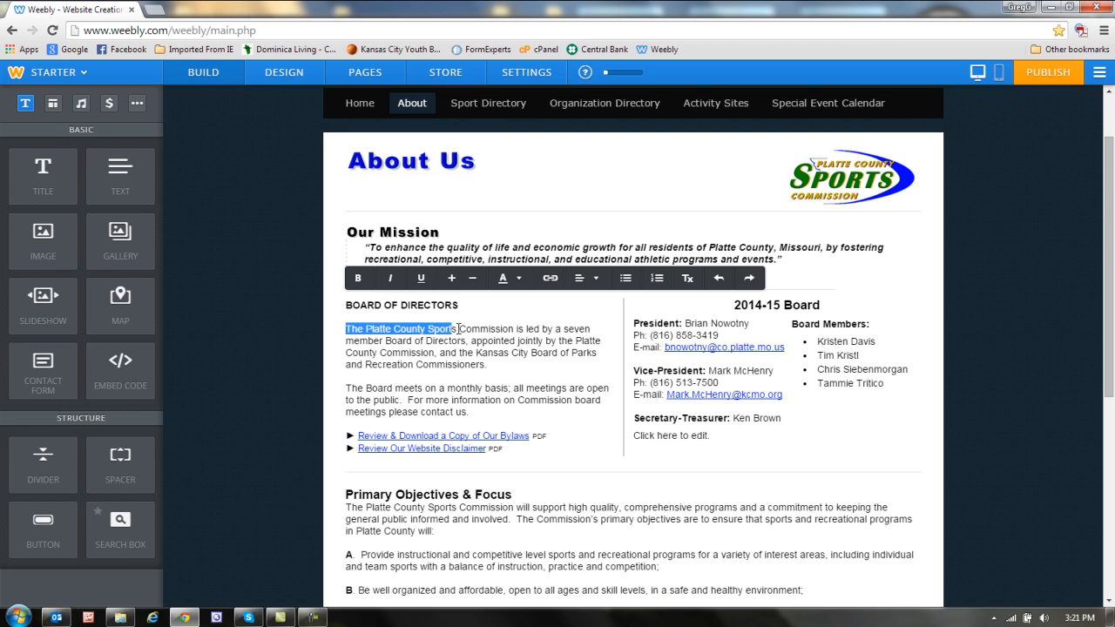
pyautogui.click(361, 283)
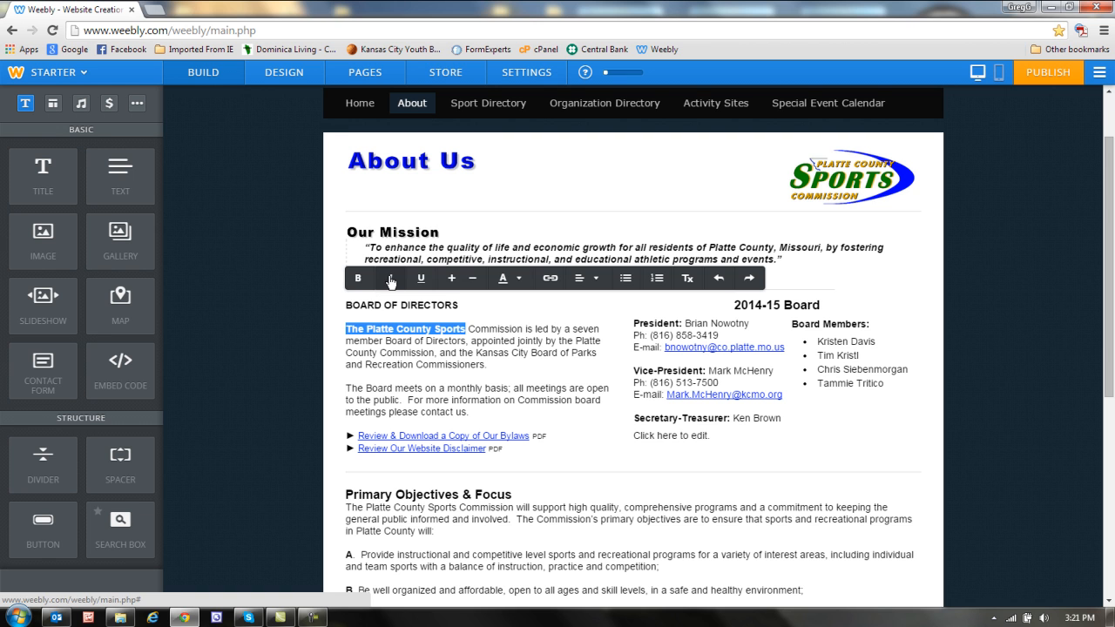
pyautogui.click(390, 280)
pyautogui.click(422, 281)
pyautogui.click(488, 307)
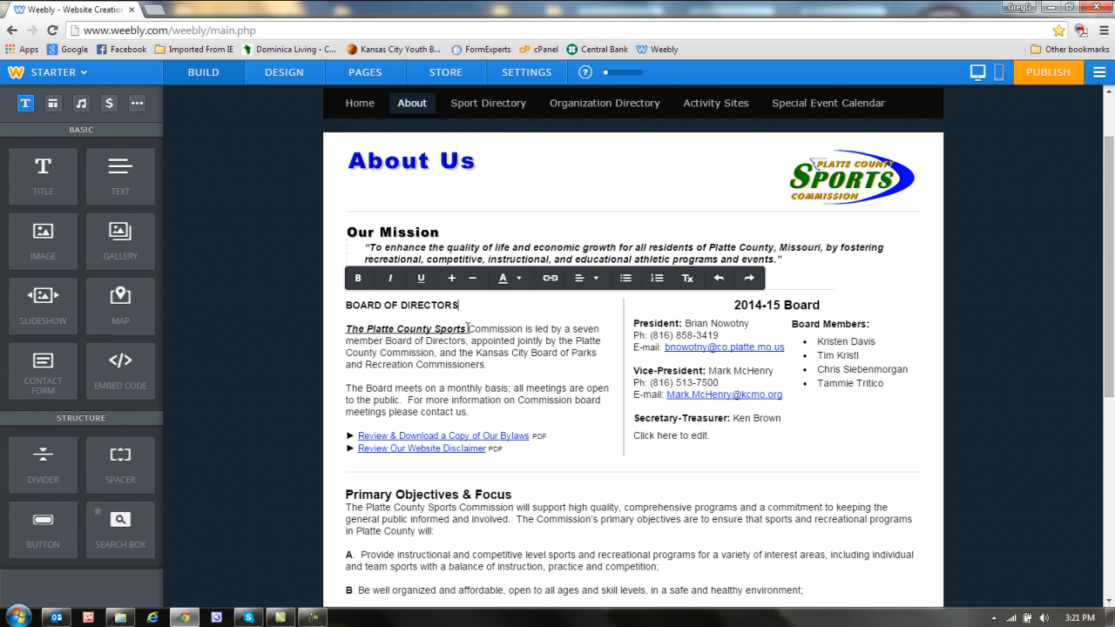
# Remove the underline, italic and bold formatting from "The Platte County Sports" in the Board of Directors text
pyautogui.moveTo(468, 328); pyautogui.dragTo(347, 330)
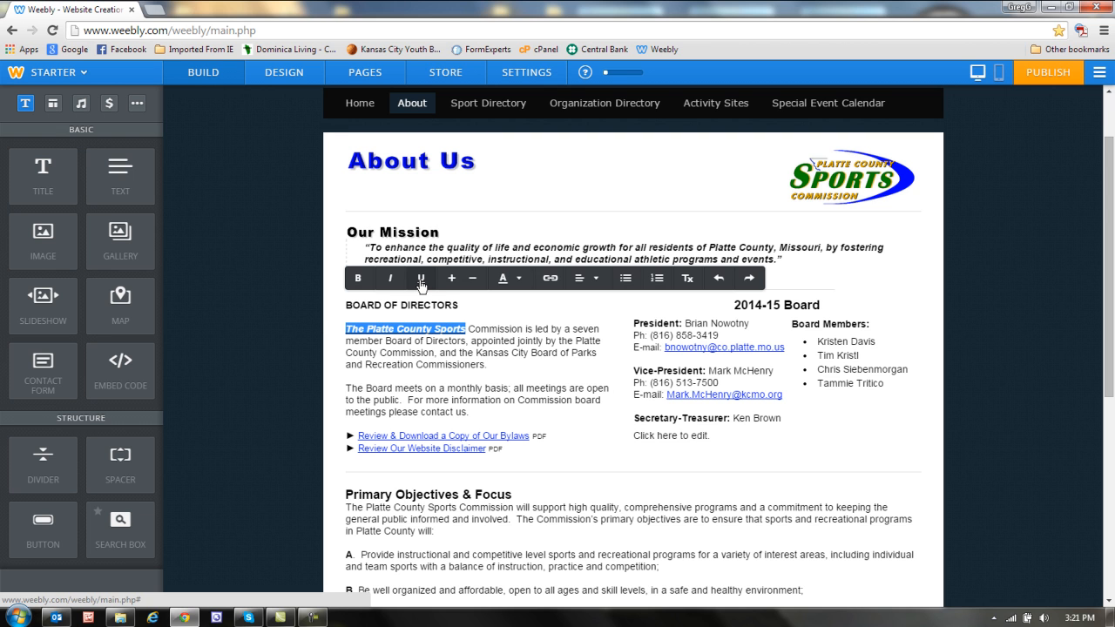
pyautogui.click(420, 280)
pyautogui.click(390, 283)
pyautogui.click(358, 283)
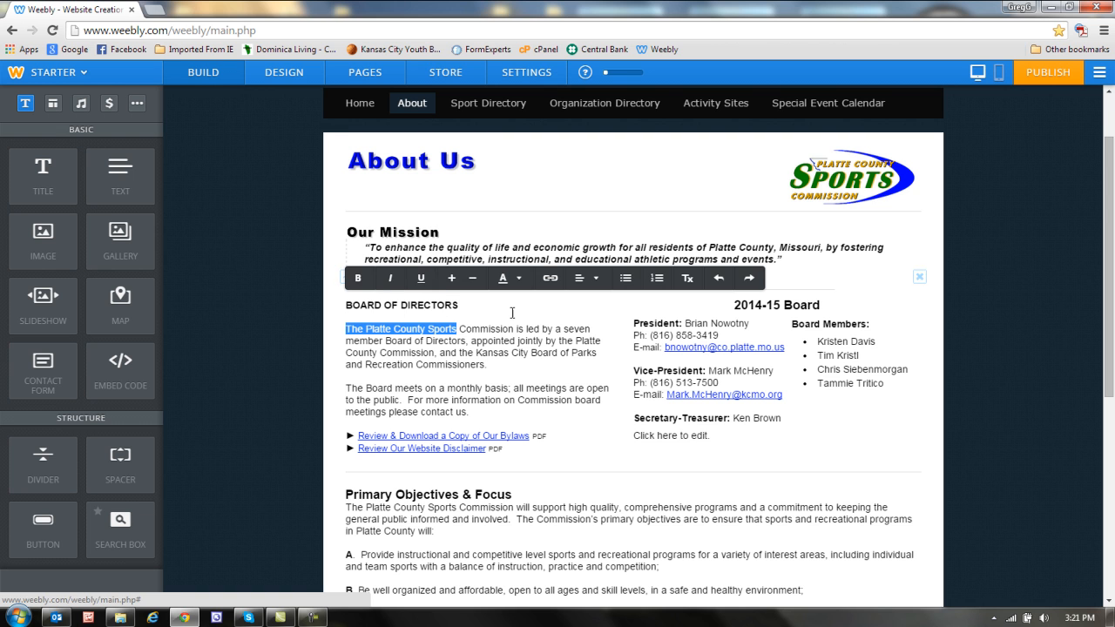
# Try enlarging the font of "The Platte County Sports" and reduce it again
pyautogui.click(452, 278)
pyautogui.click(452, 278)
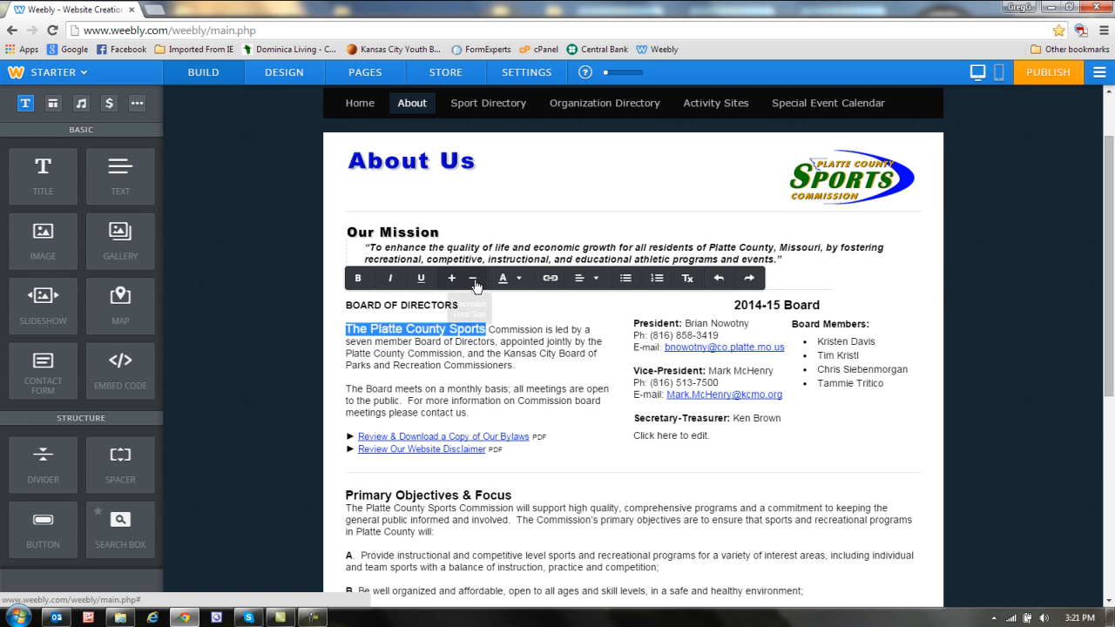
pyautogui.click(473, 279)
pyautogui.click(474, 278)
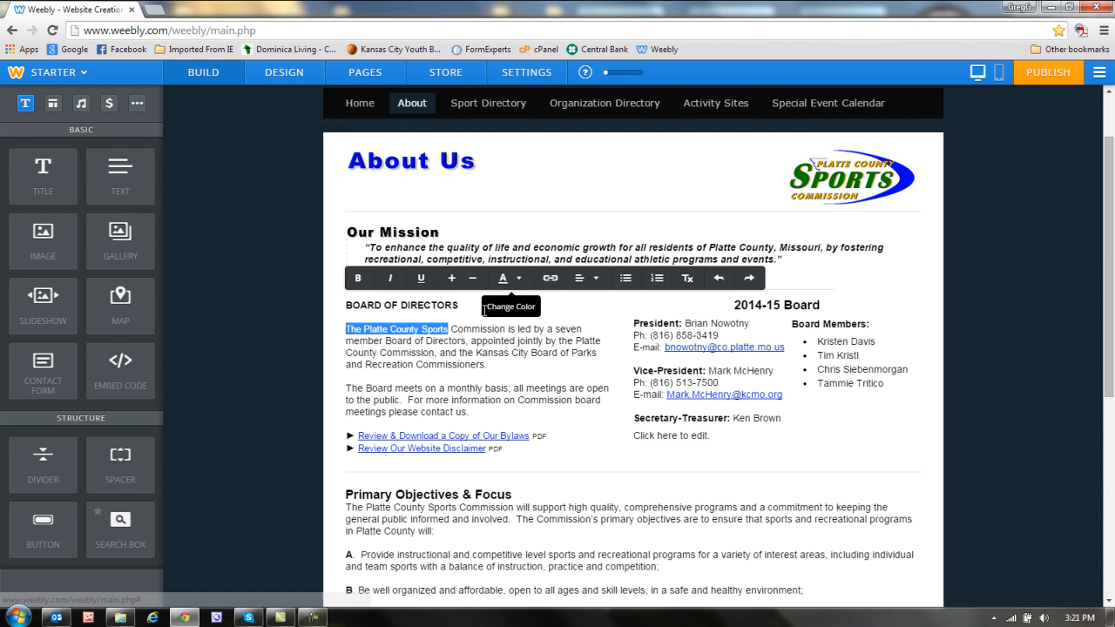
# Increase the font size of "The Platte County Sports" so it stands larger than the rest of its paragraph
pyautogui.click(449, 329)
pyautogui.moveTo(449, 328); pyautogui.dragTo(346, 327)
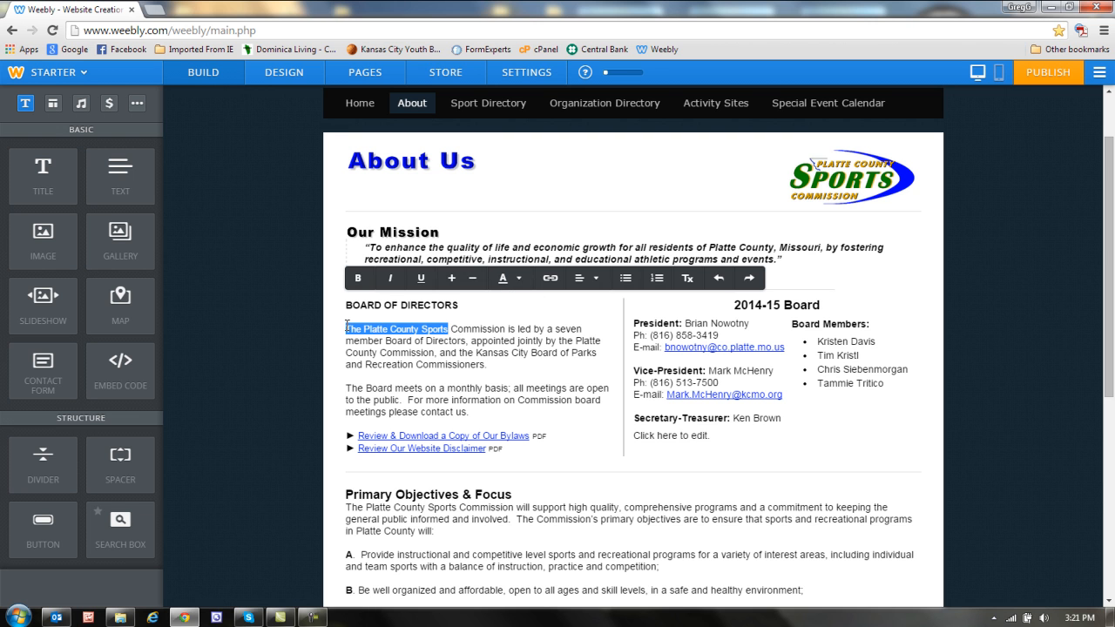
pyautogui.click(451, 278)
pyautogui.click(504, 304)
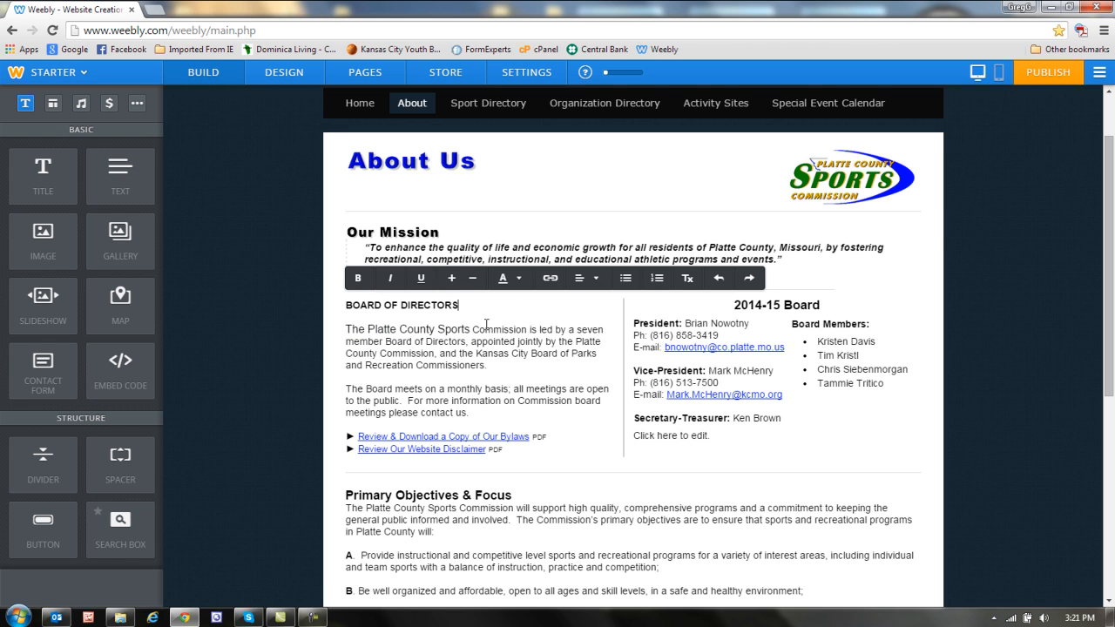
# Remove all formatting from "The Platte County Sports" in the first paragraph under Board of Directors
pyautogui.moveTo(471, 328); pyautogui.dragTo(451, 326)
pyautogui.click(473, 328)
pyautogui.moveTo(471, 329); pyautogui.dragTo(337, 329)
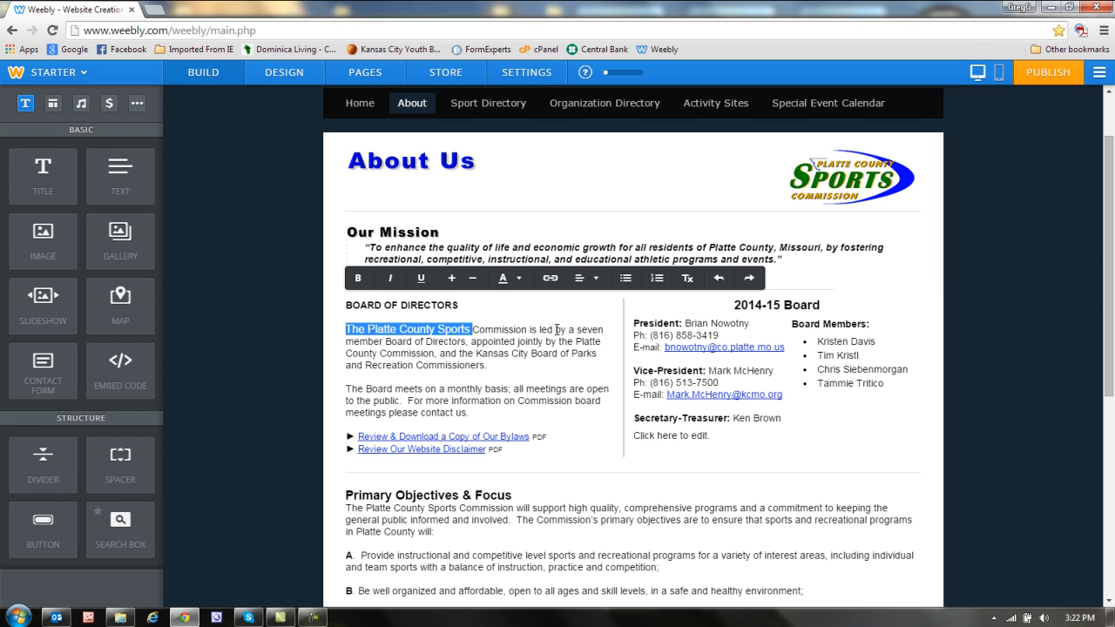
pyautogui.click(688, 278)
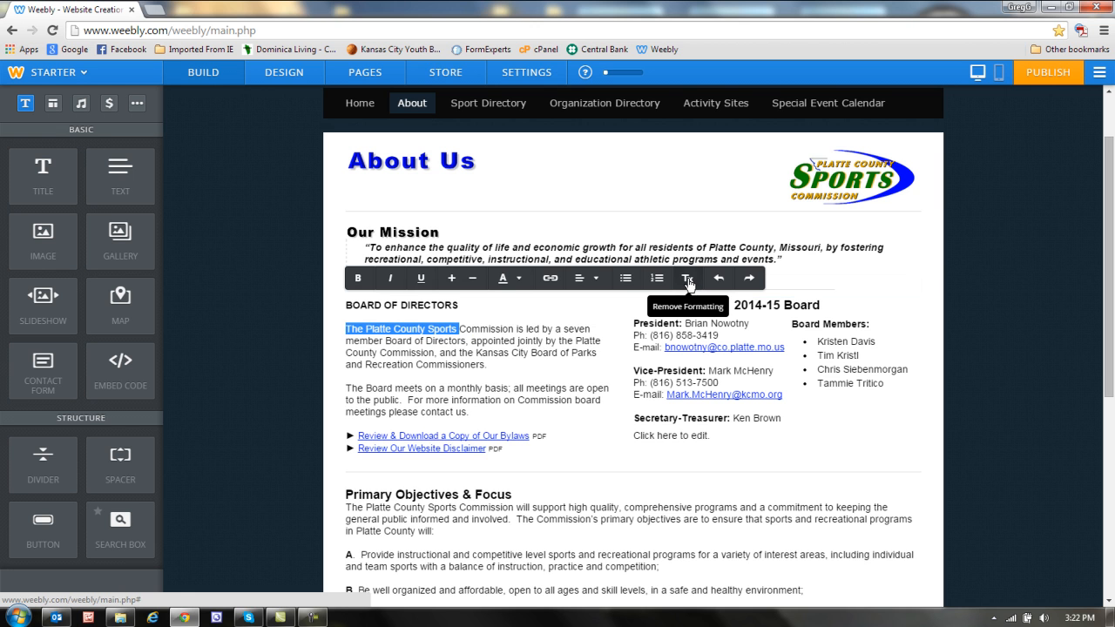
pyautogui.click(511, 307)
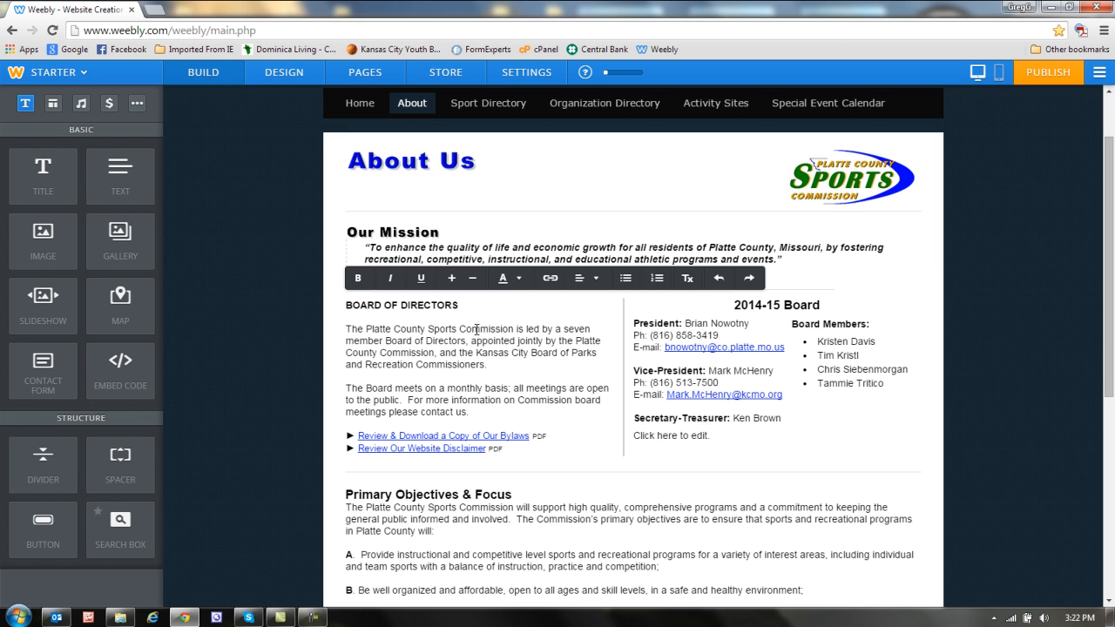
# Change the text color of "The Platte County Sports" to red (#db1919)
pyautogui.moveTo(347, 328); pyautogui.dragTo(462, 328)
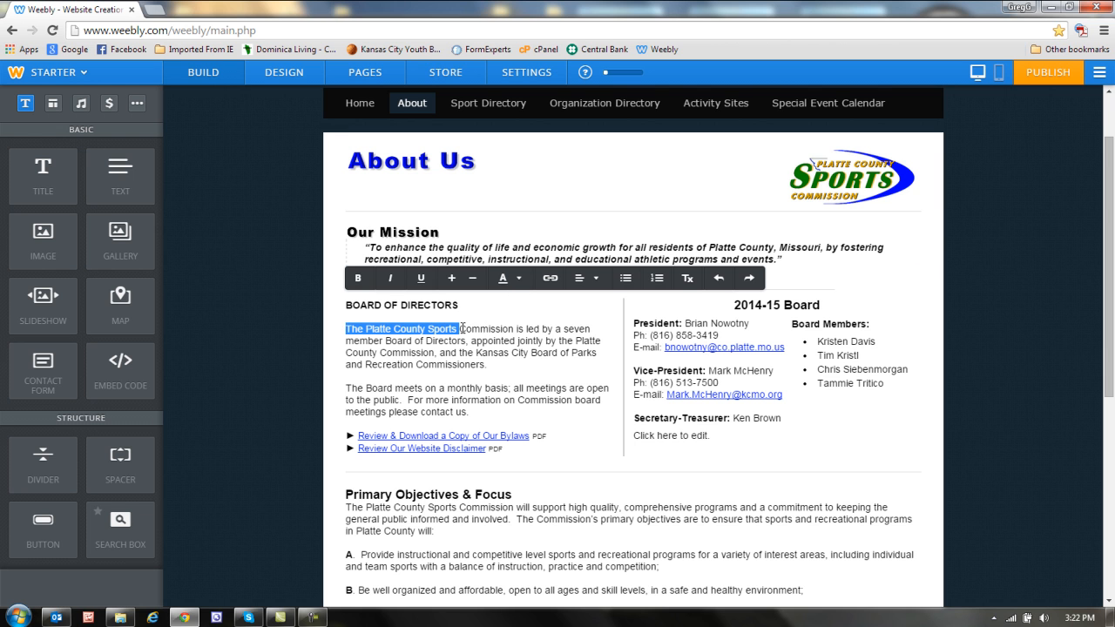
pyautogui.click(520, 279)
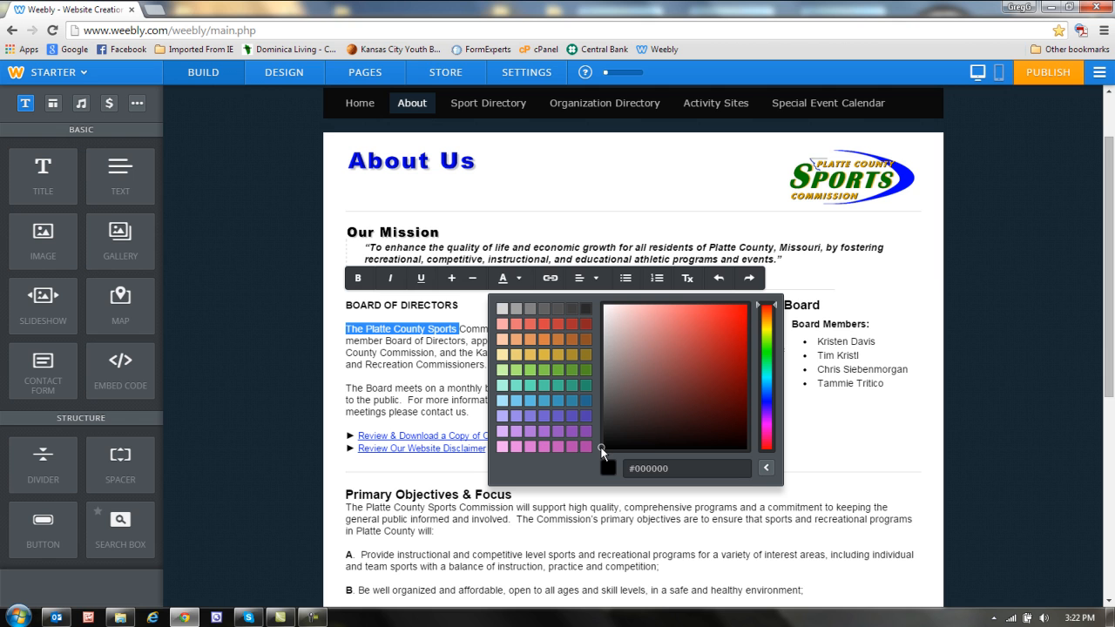
pyautogui.moveTo(624, 438)
pyautogui.mouseDown()
pyautogui.moveTo(676, 409)
pyautogui.moveTo(751, 312)
pyautogui.mouseUp()
pyautogui.click(730, 324)
pyautogui.click(842, 420)
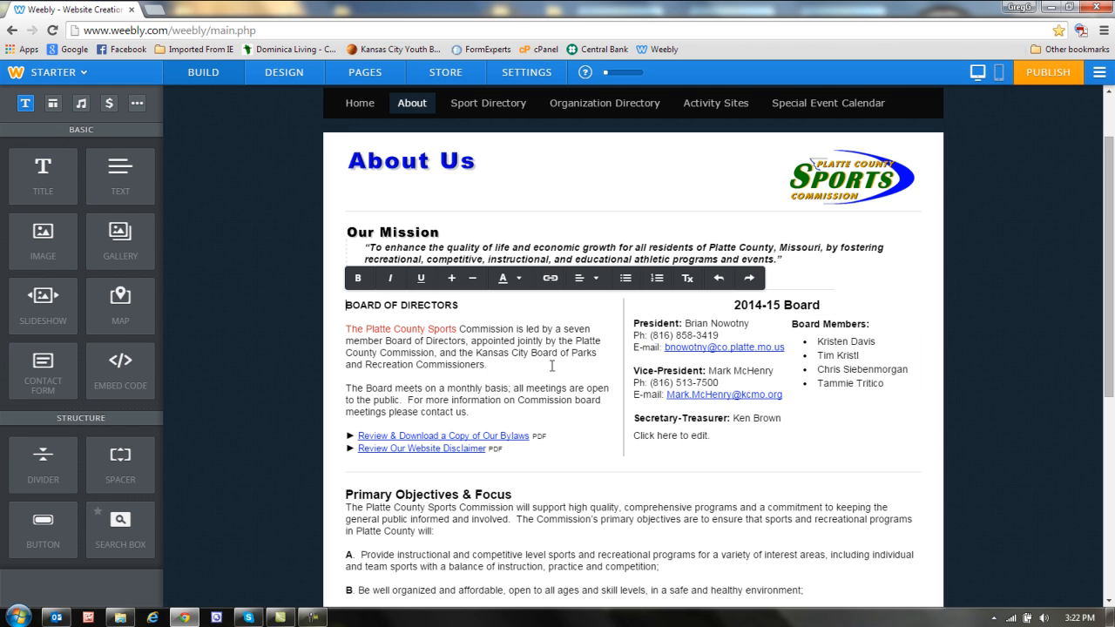
# Set the text color of "The Platte County Sports" to black (#000000)
pyautogui.click(460, 329)
pyautogui.moveTo(458, 328); pyautogui.dragTo(344, 327)
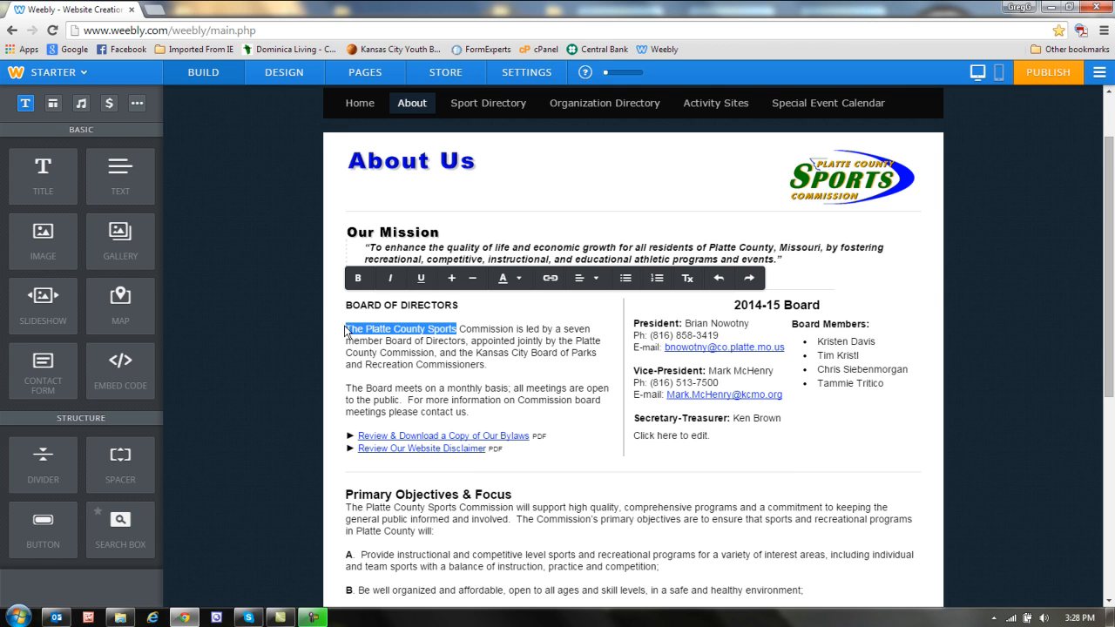
pyautogui.click(515, 281)
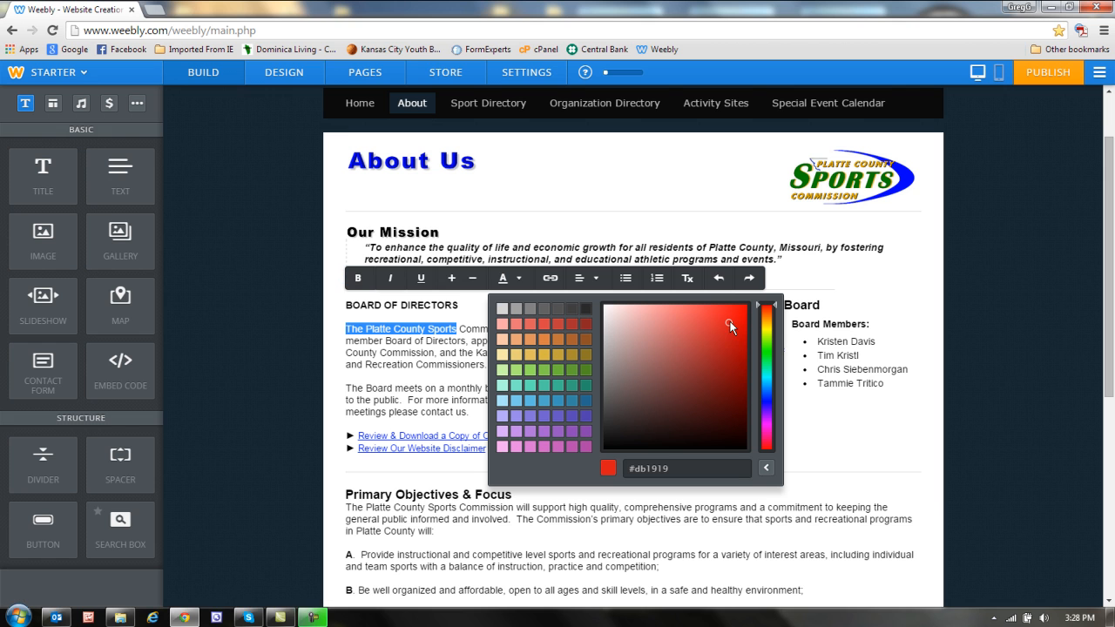
pyautogui.moveTo(730, 326)
pyautogui.mouseDown()
pyautogui.moveTo(633, 438)
pyautogui.moveTo(630, 457)
pyautogui.mouseUp()
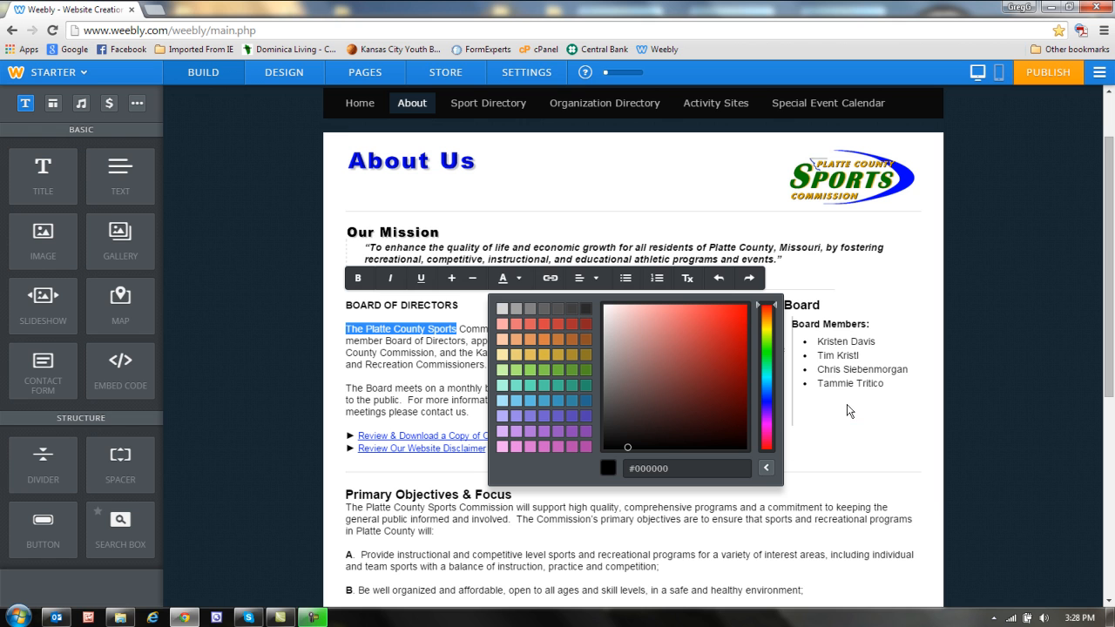
pyautogui.click(822, 463)
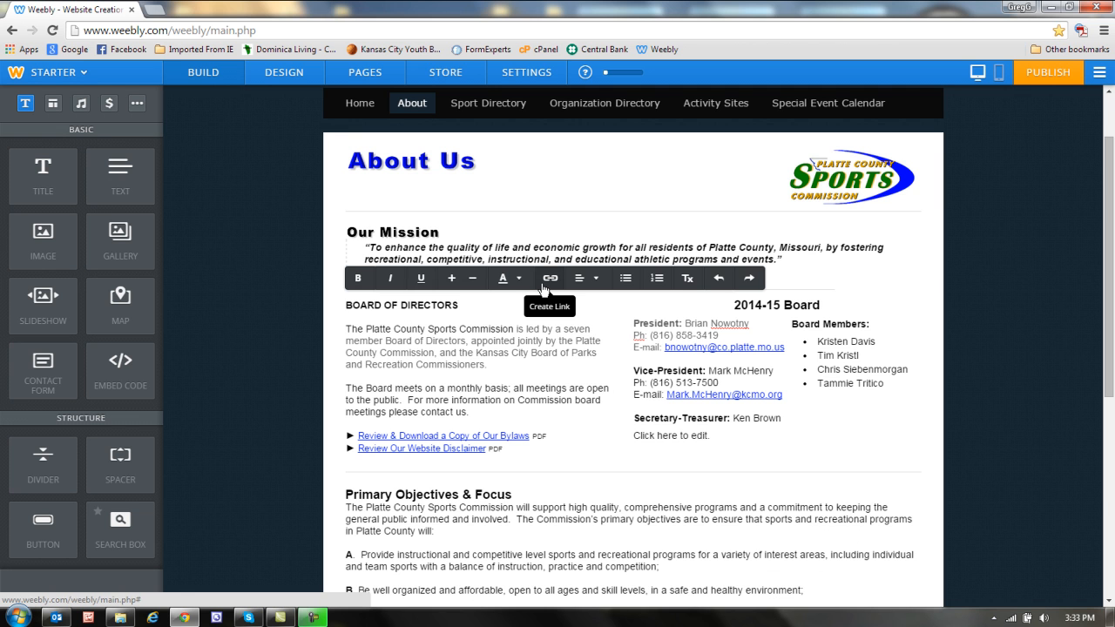
# Try center alignment and right alignment on the Board of Directors text block
pyautogui.click(596, 278)
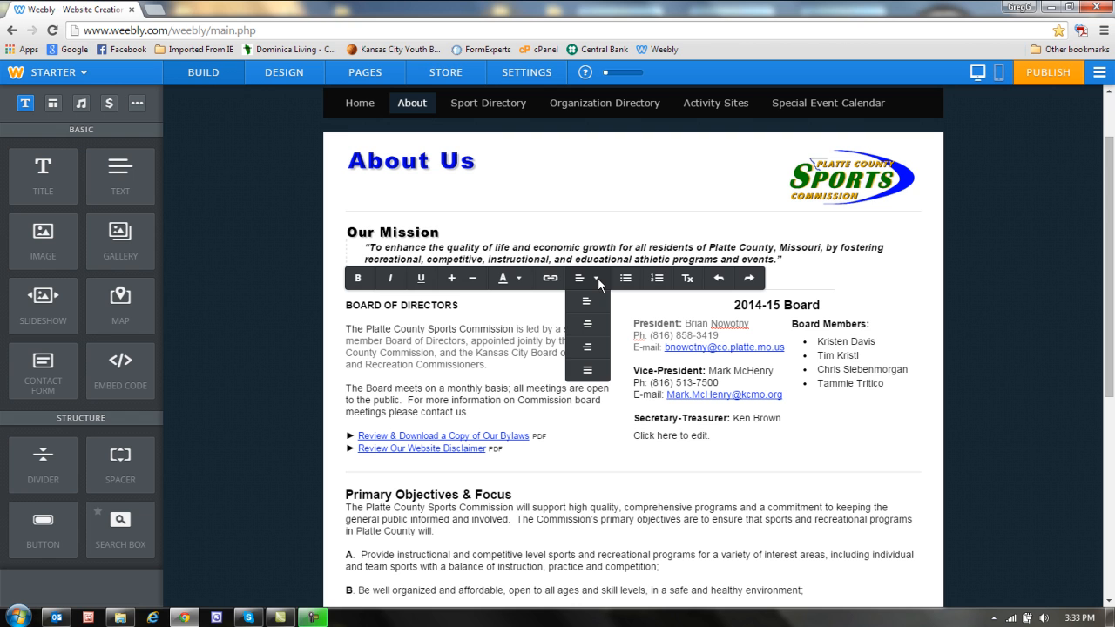
pyautogui.click(587, 327)
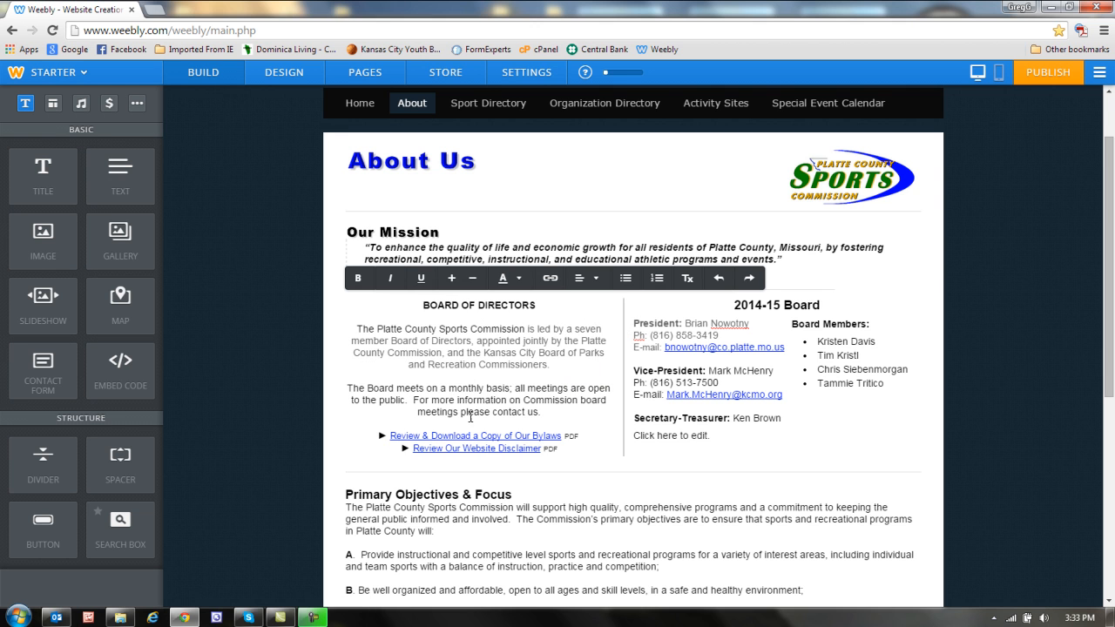
pyautogui.click(593, 278)
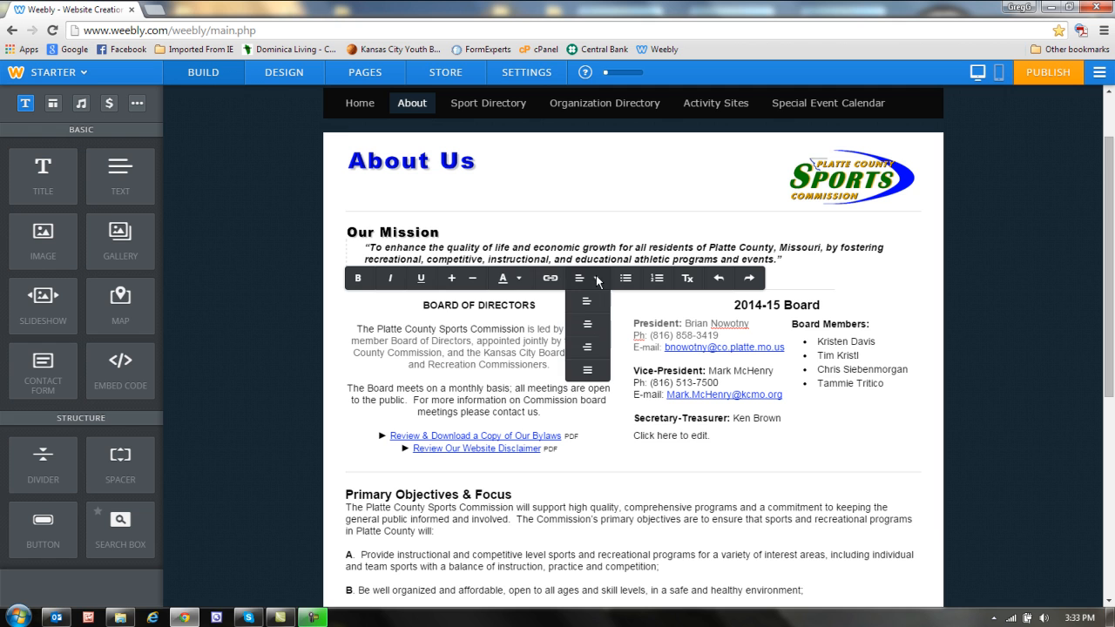
pyautogui.click(587, 347)
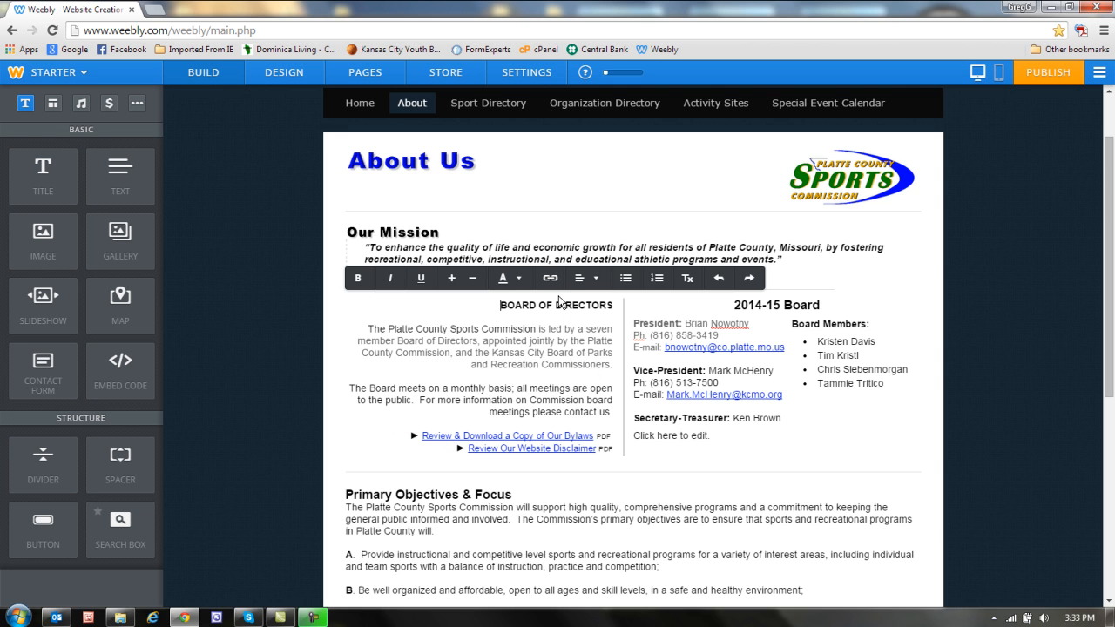
# Justify the Board of Directors text block, and return it to left alignment
pyautogui.click(596, 281)
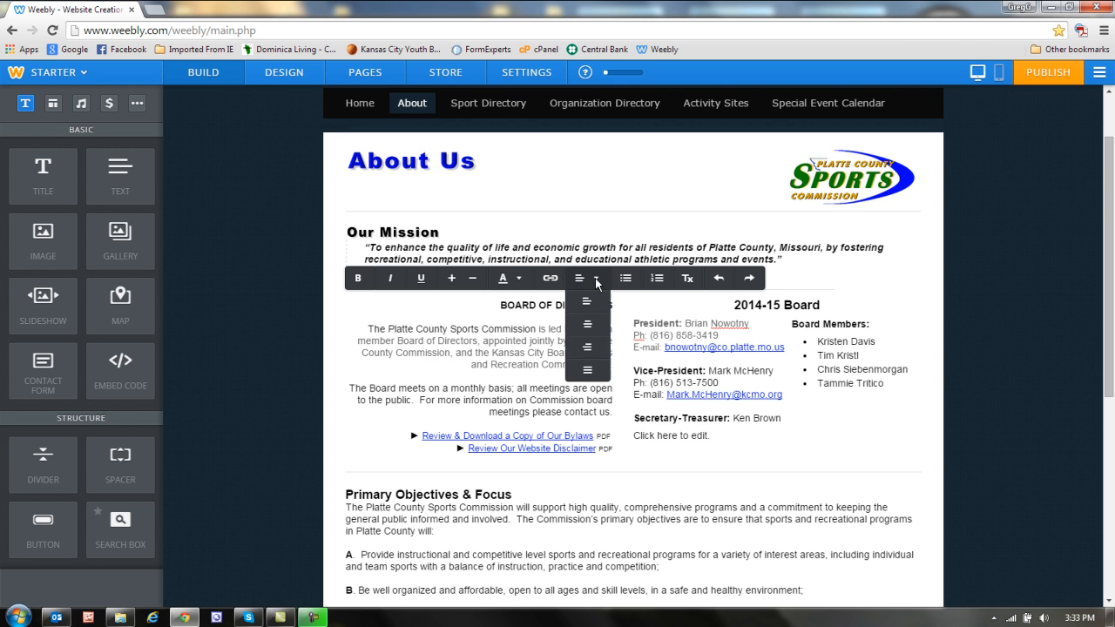
pyautogui.click(587, 370)
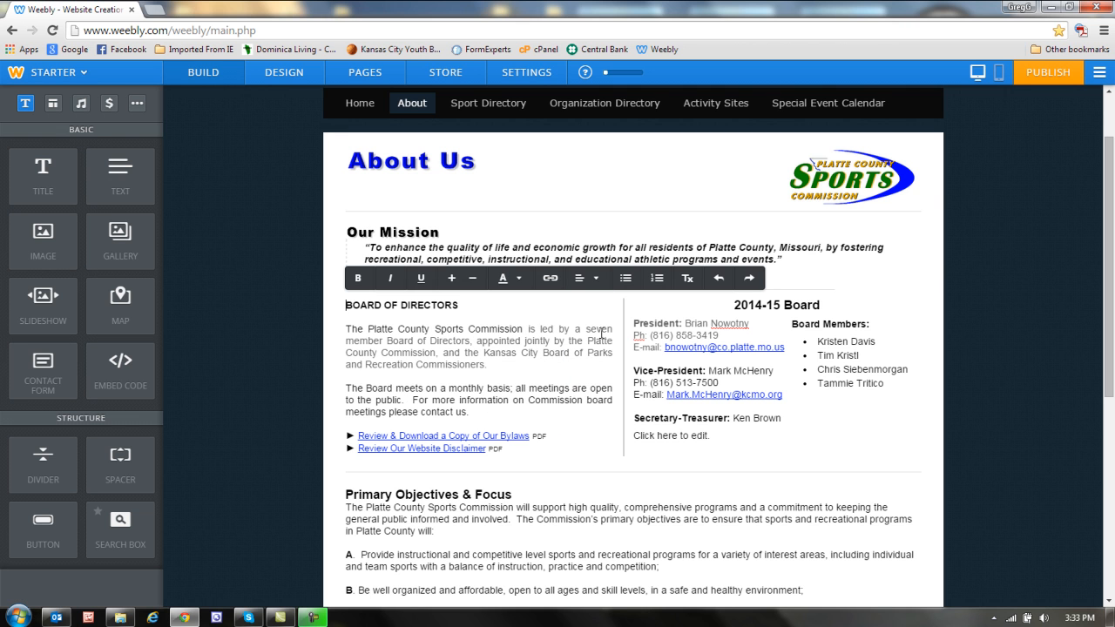
pyautogui.click(596, 278)
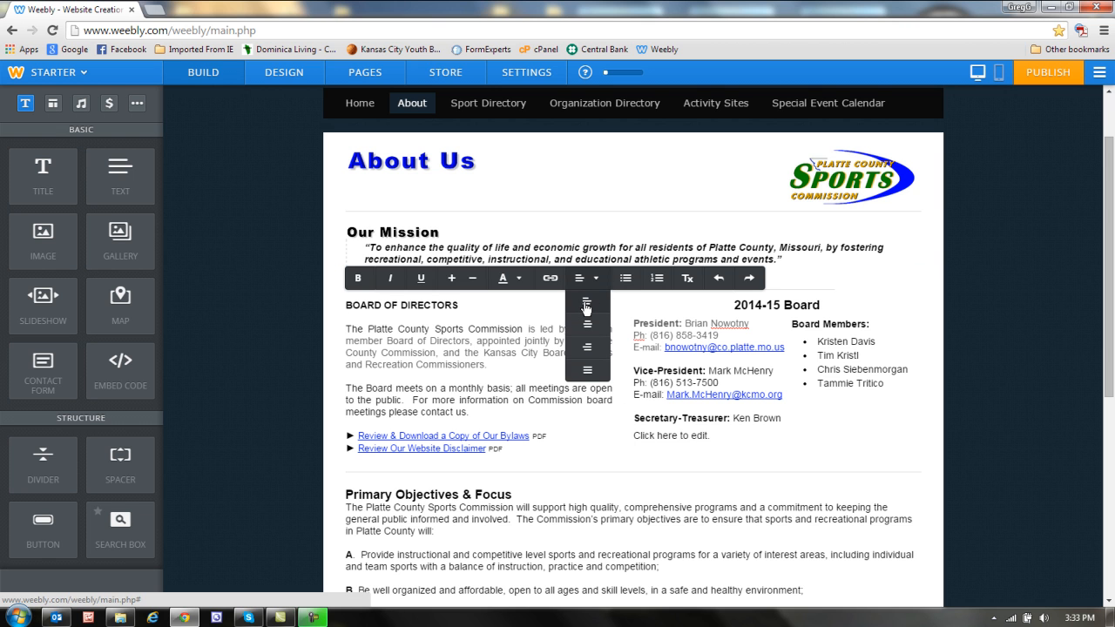
pyautogui.click(589, 309)
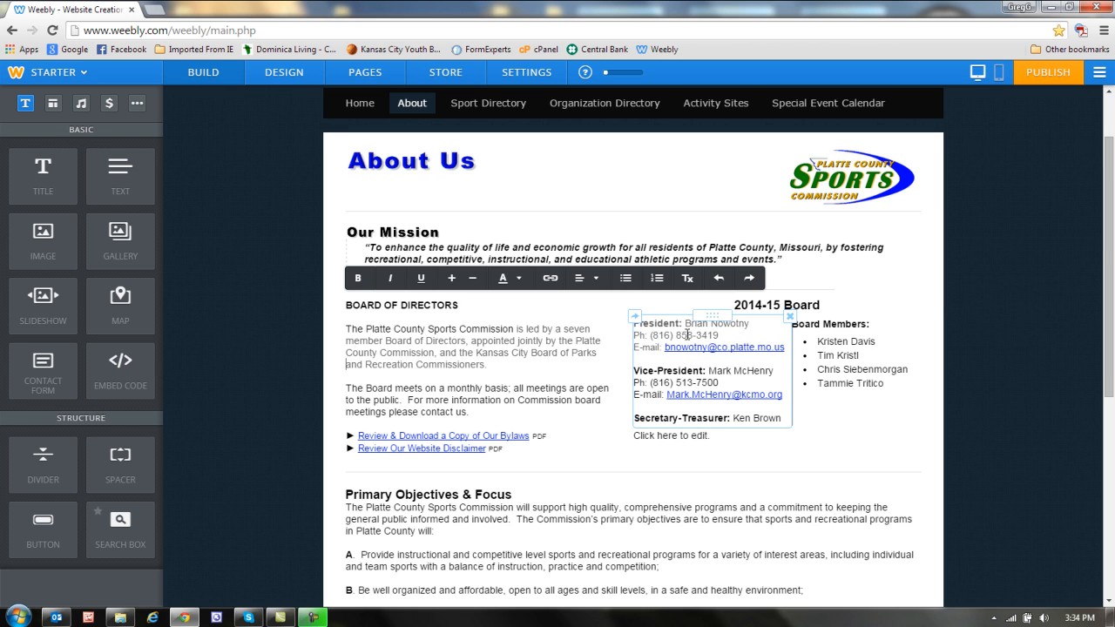
# Try turning the President's contact lines under 2014-15 Board into a bulleted list, and undo the change
pyautogui.click(648, 324)
pyautogui.moveTo(648, 324); pyautogui.dragTo(676, 352)
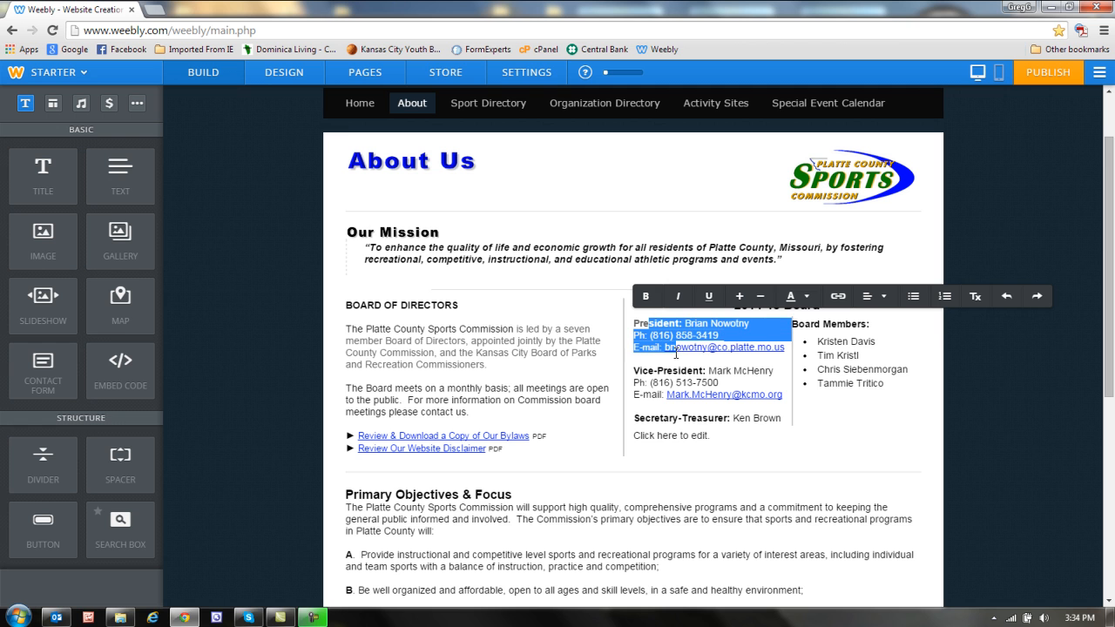
pyautogui.click(914, 297)
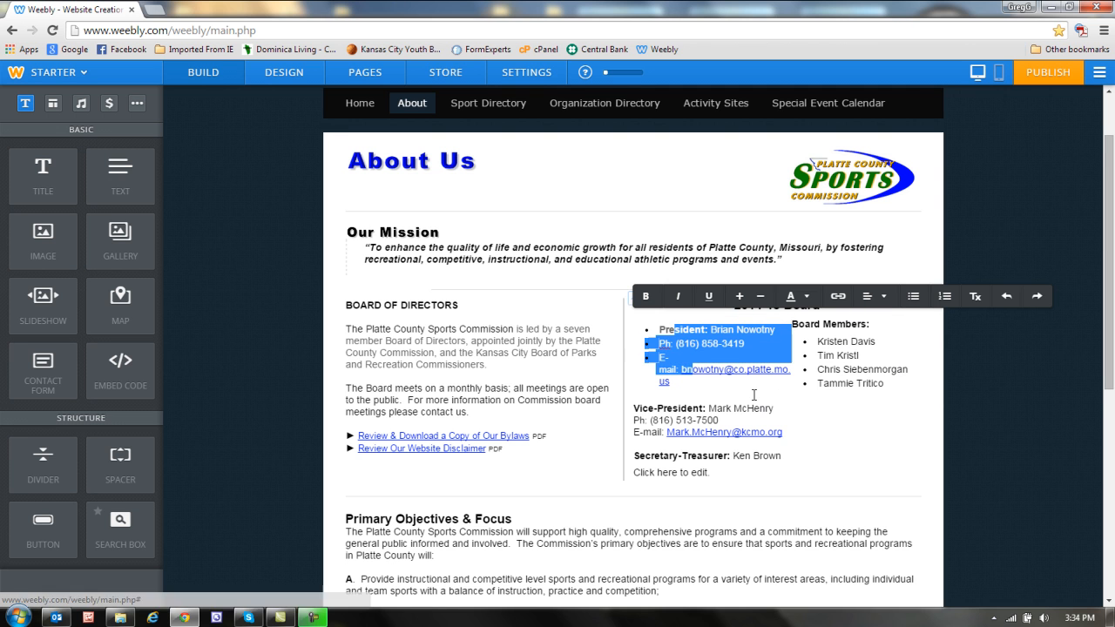
pyautogui.click(678, 328)
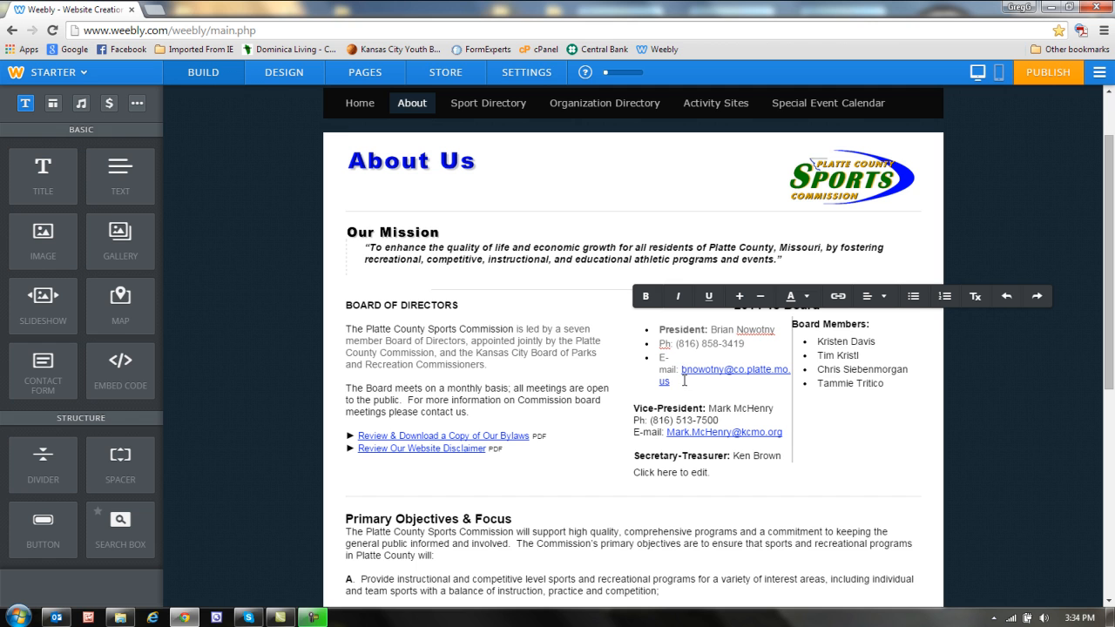
pyautogui.click(1007, 297)
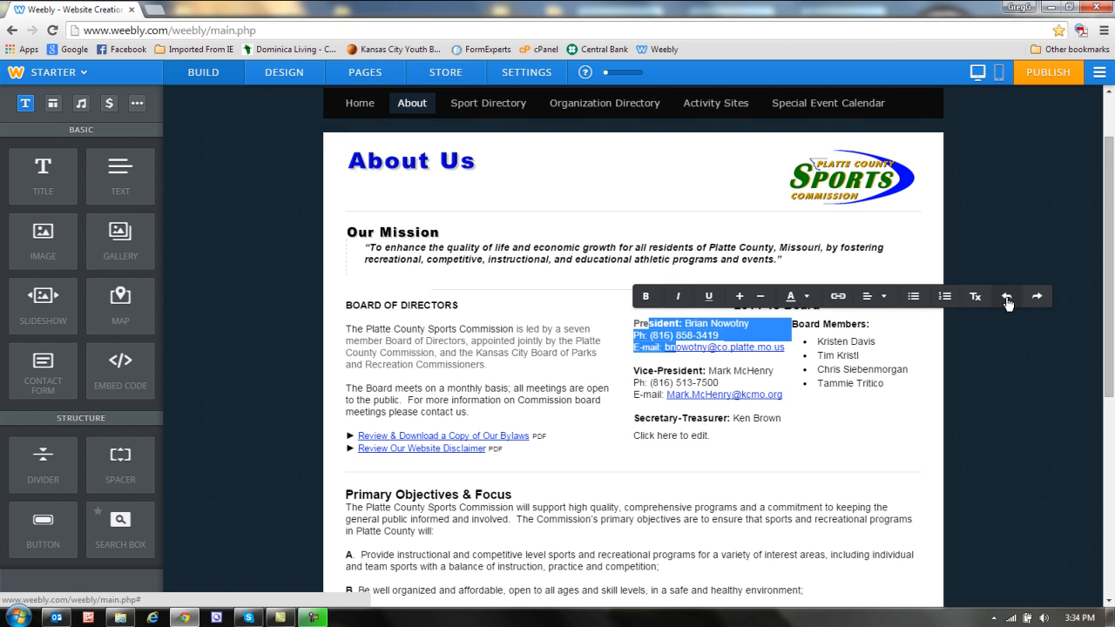
pyautogui.click(751, 358)
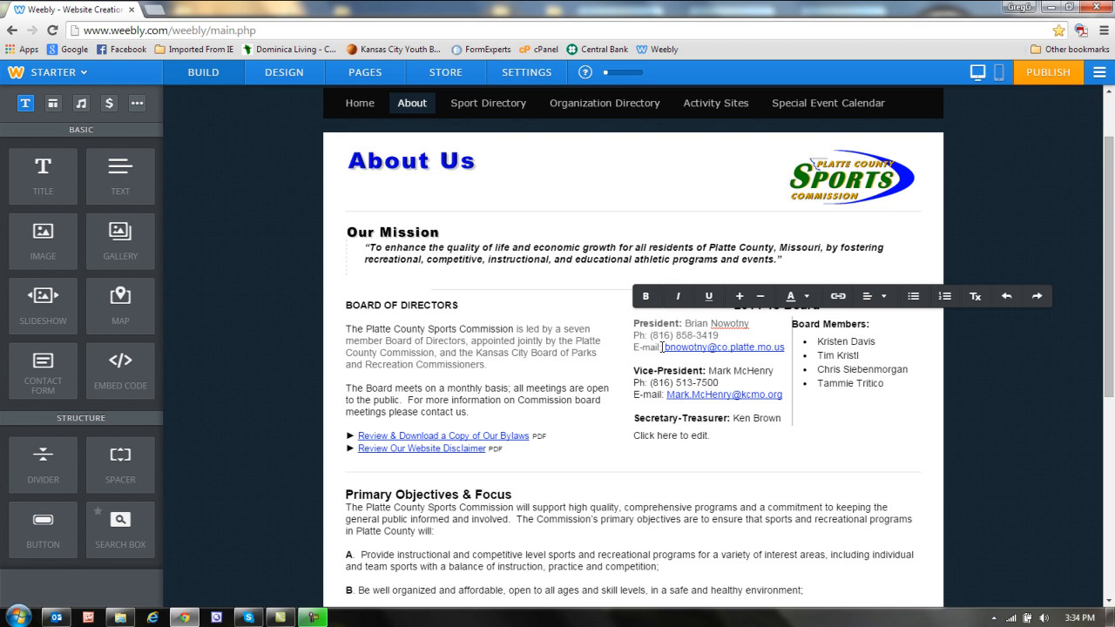
# Set the text color of the President's name, phone and e-mail label lines to black (#000000)
pyautogui.moveTo(661, 346); pyautogui.dragTo(636, 324)
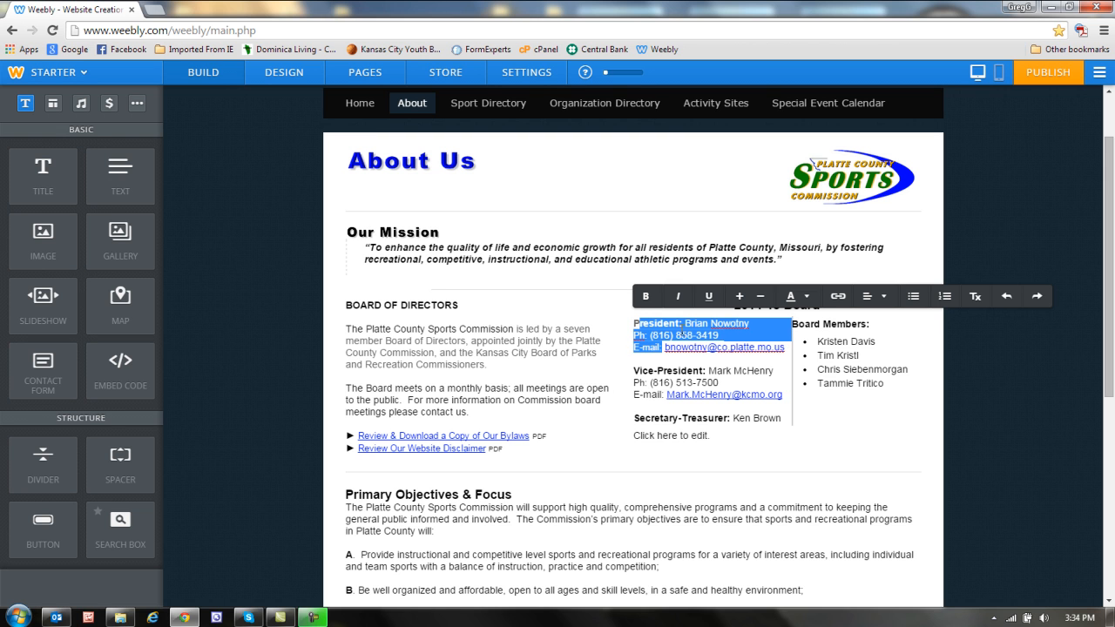
pyautogui.click(801, 297)
pyautogui.moveTo(889, 464)
pyautogui.mouseDown()
pyautogui.moveTo(904, 458)
pyautogui.moveTo(909, 482)
pyautogui.mouseUp()
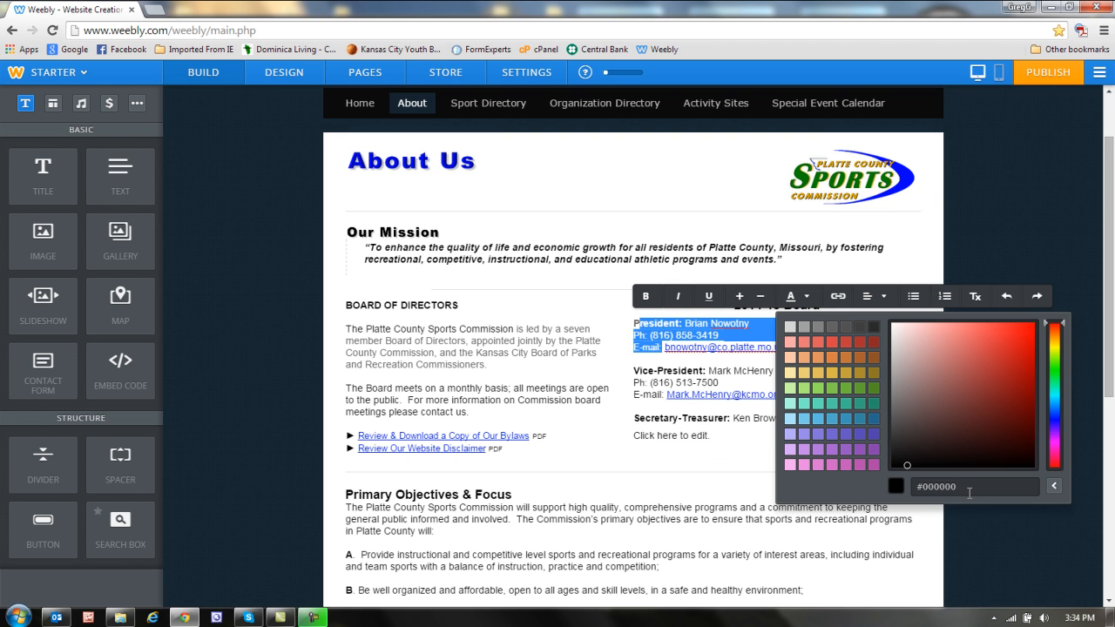
pyautogui.click(755, 439)
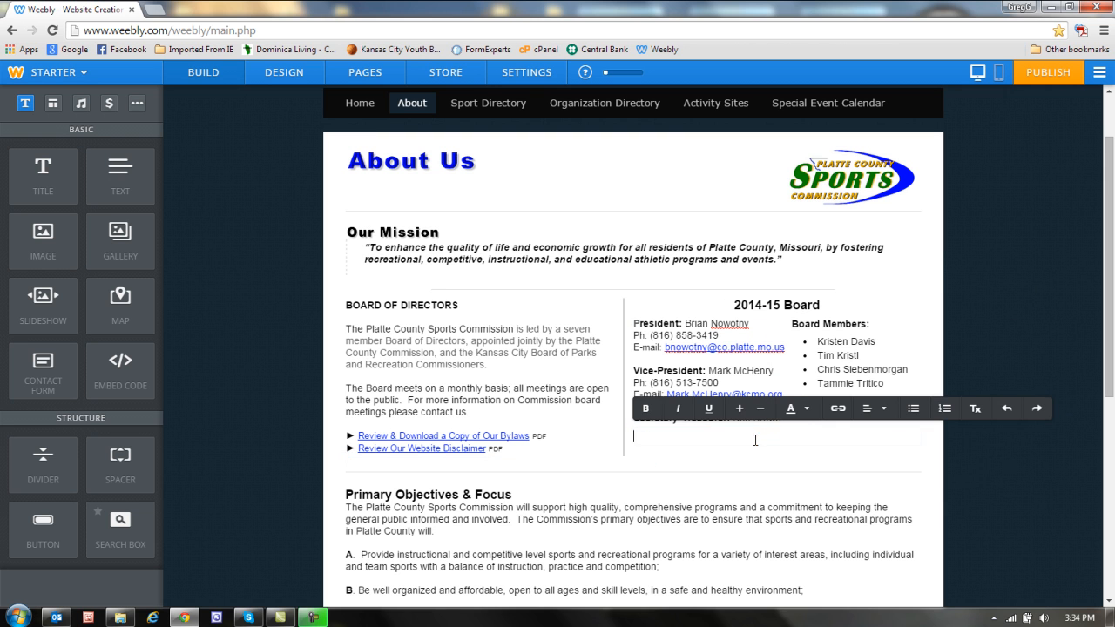
pyautogui.click(700, 302)
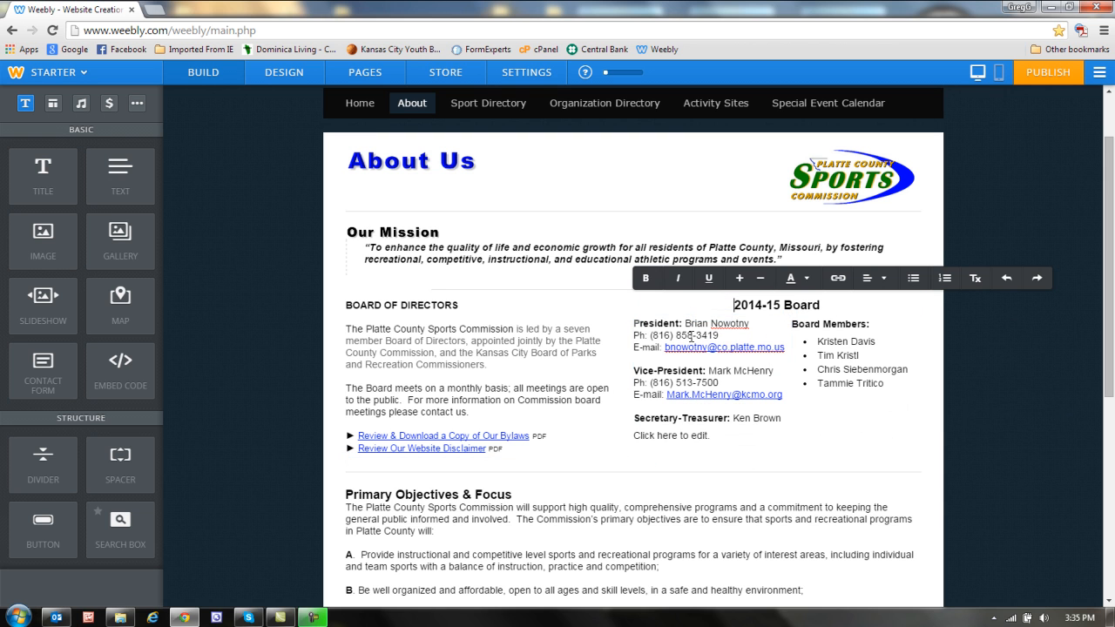
# Convert the bulleted list of names under Board Members to a numbered list
pyautogui.moveTo(725, 339)
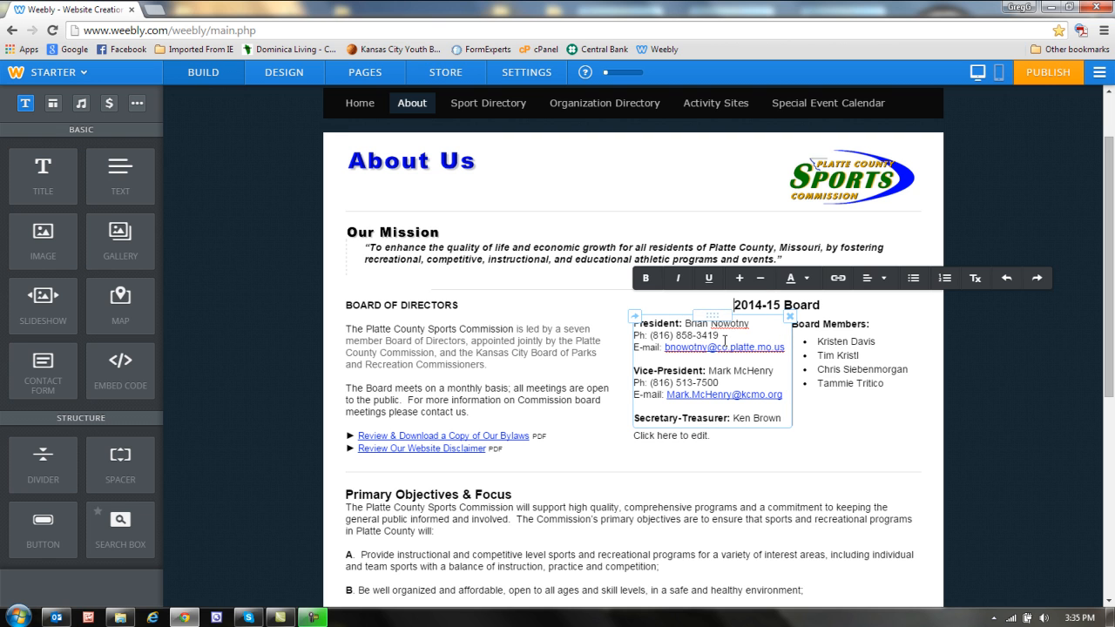
pyautogui.click(817, 341)
pyautogui.click(817, 341)
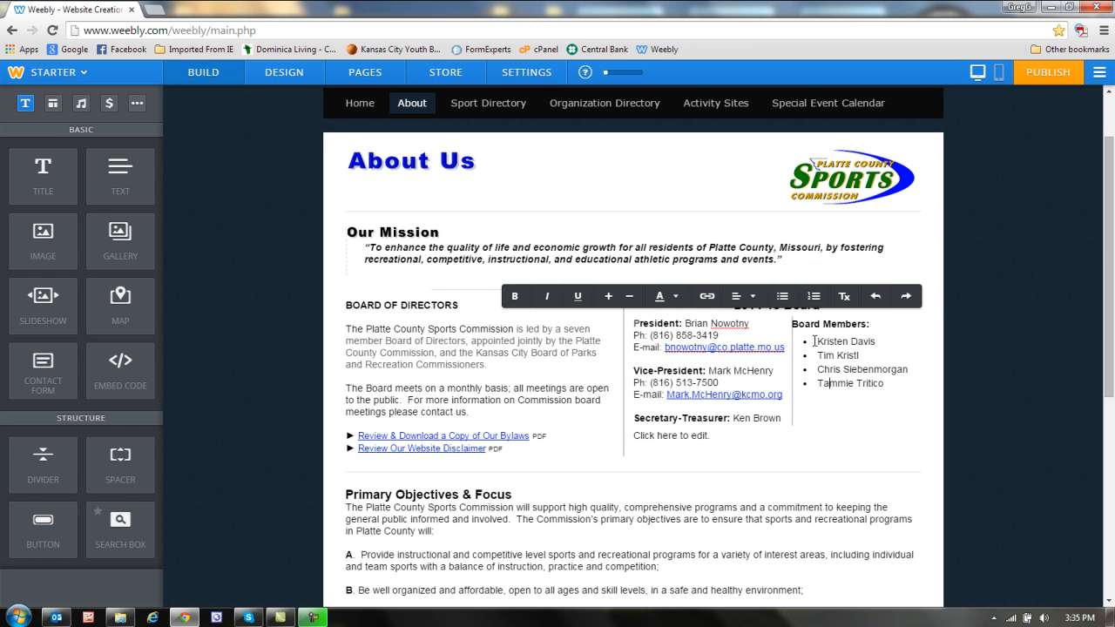
pyautogui.moveTo(819, 341); pyautogui.dragTo(832, 380)
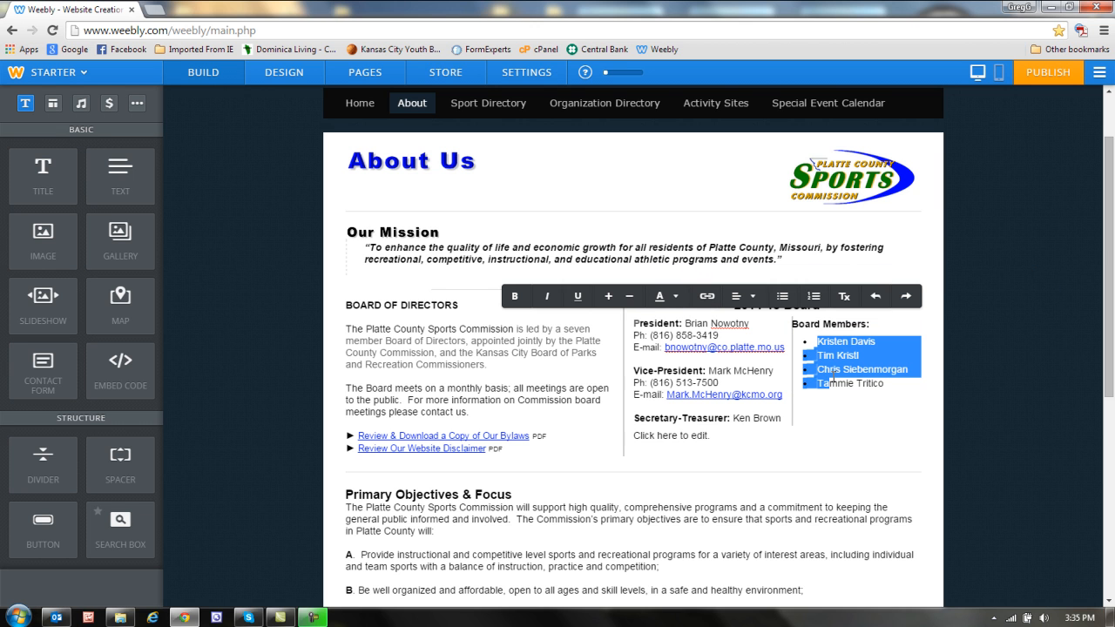
pyautogui.click(815, 296)
pyautogui.click(819, 355)
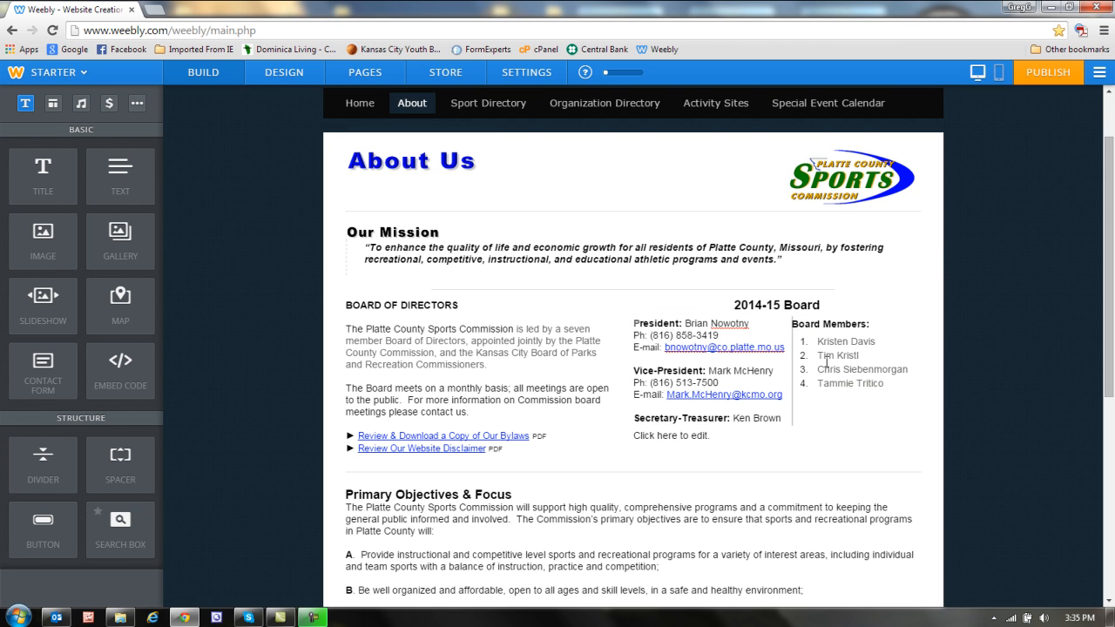
# Change the numbered list of names under Board Members to a bulleted list
pyautogui.click(817, 341)
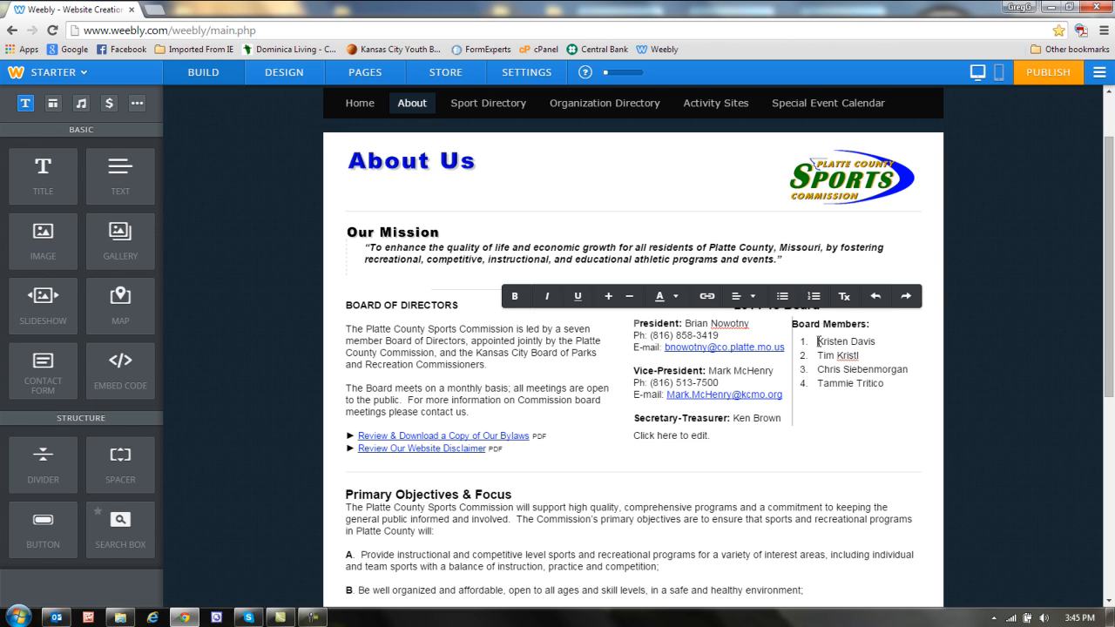
pyautogui.moveTo(817, 341); pyautogui.dragTo(890, 381)
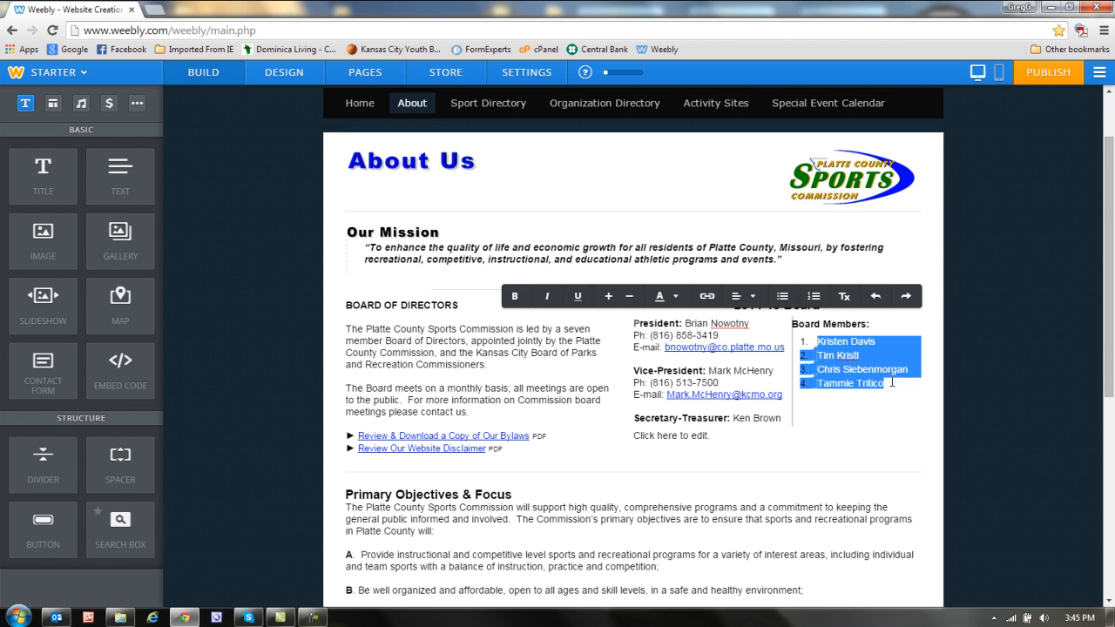
pyautogui.click(782, 297)
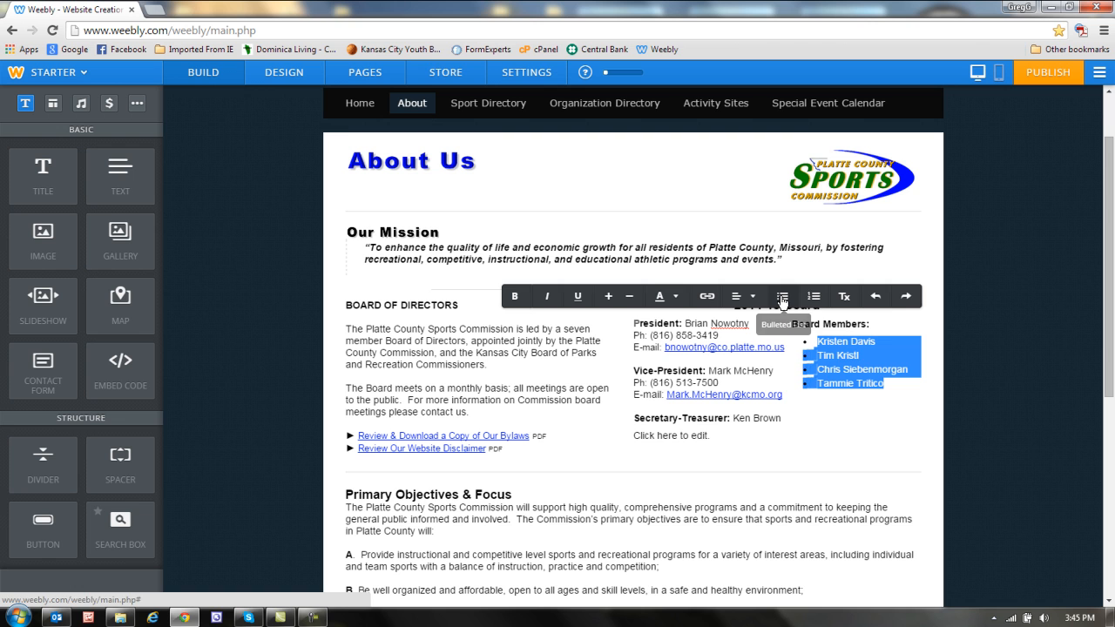
pyautogui.click(839, 357)
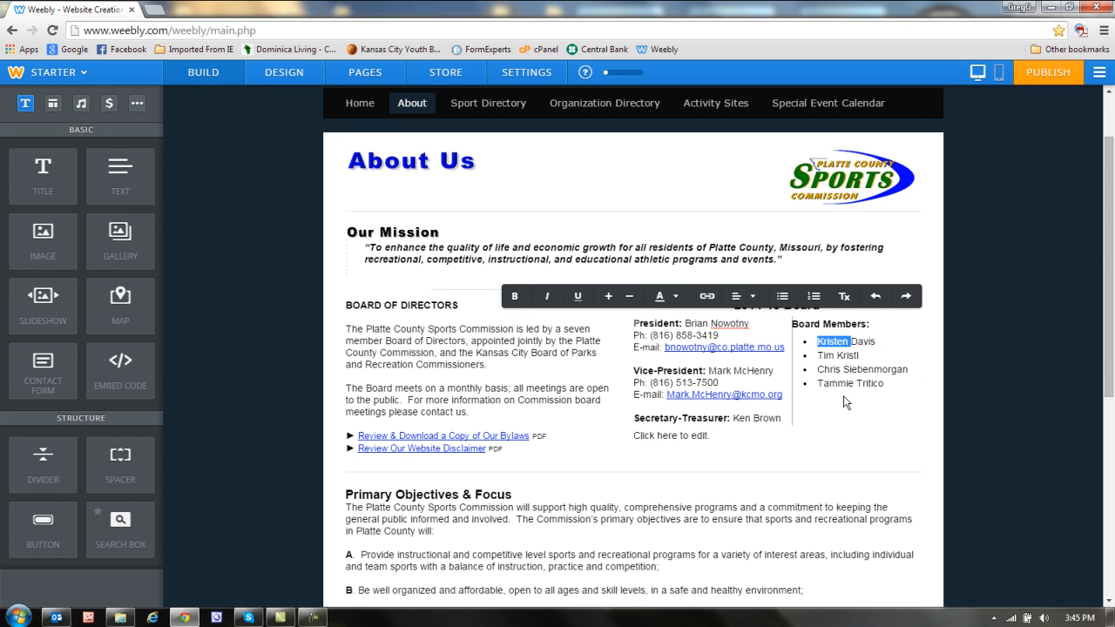
# Leave the Board Members text, publish the website with the edited About page, and dismiss the publishing dialog
pyautogui.click(831, 415)
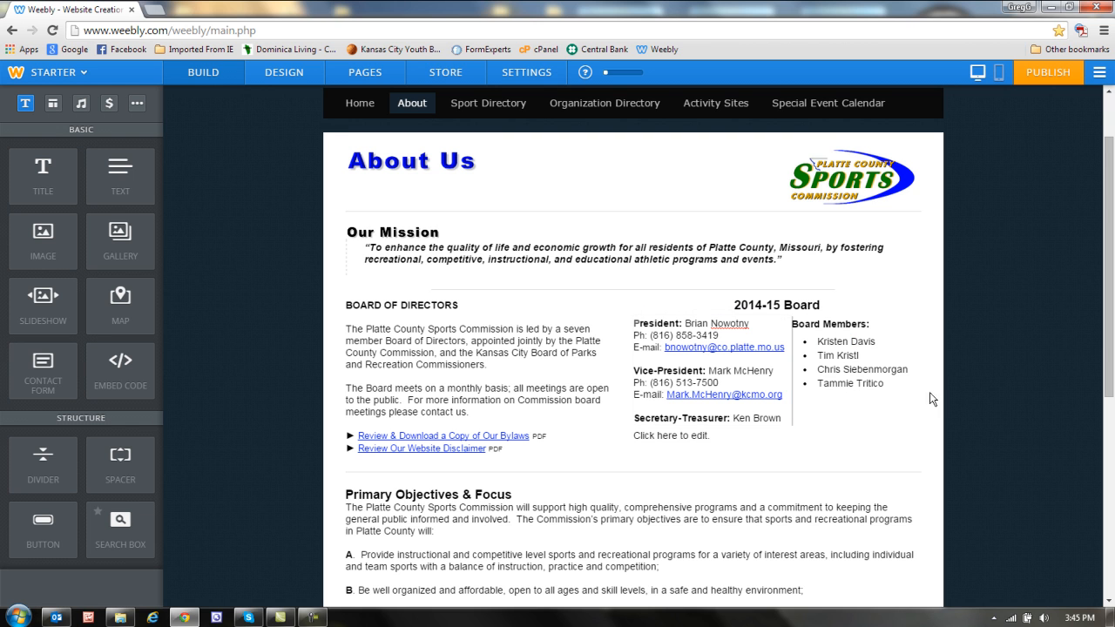
pyautogui.click(1049, 76)
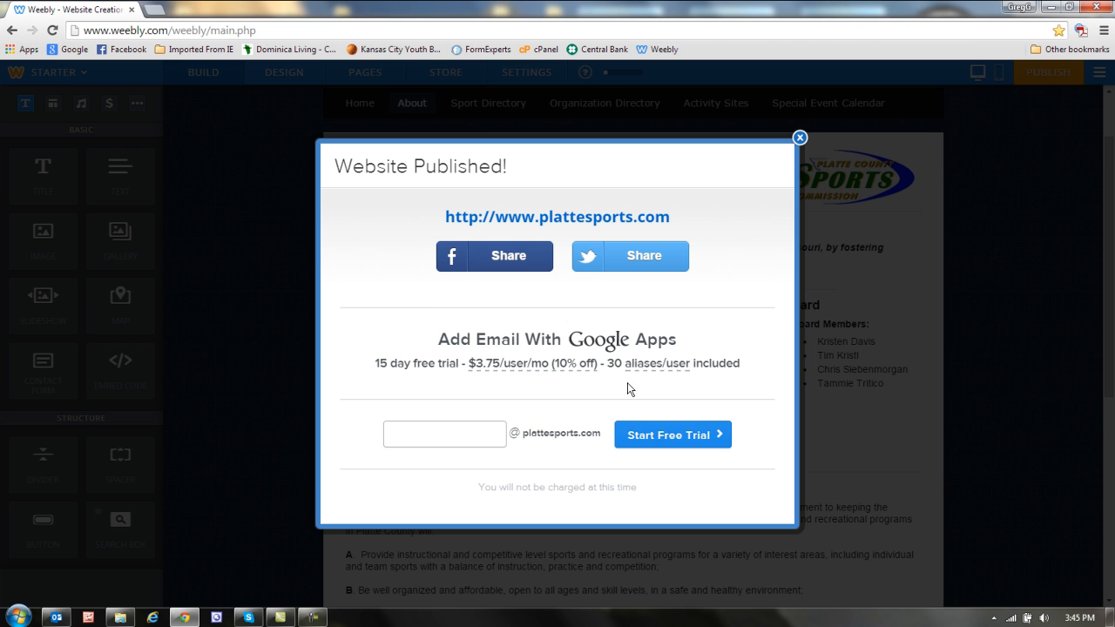
pyautogui.click(799, 139)
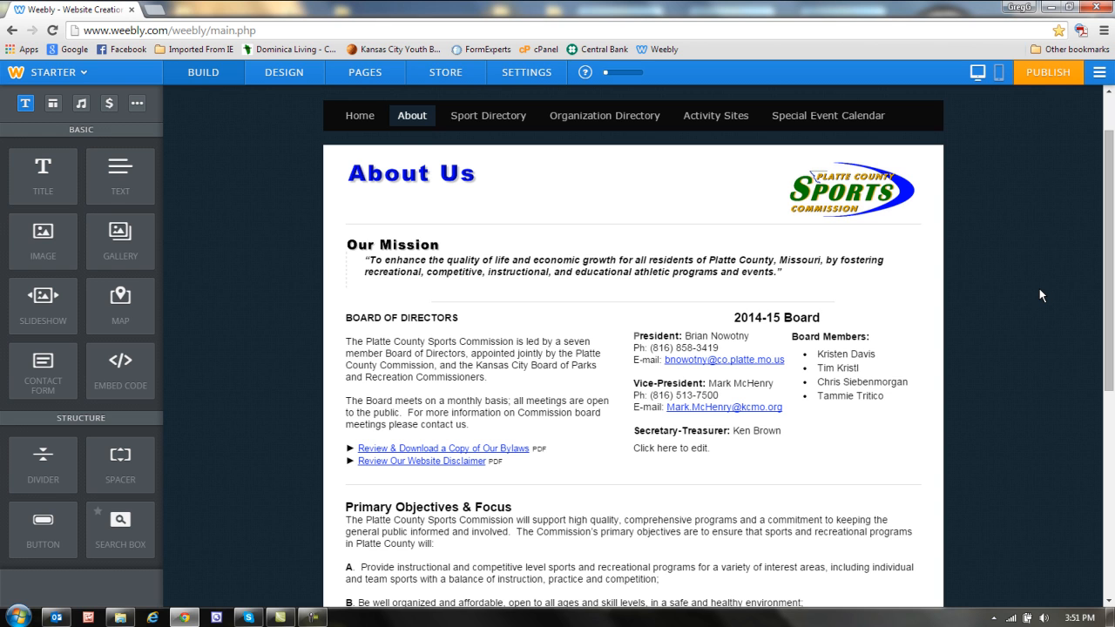
# Add the meet&greet2 image from the ad banners folder to the Home page's PCSC News slideshow and place it before the Did You Know photo
pyautogui.click(356, 123)
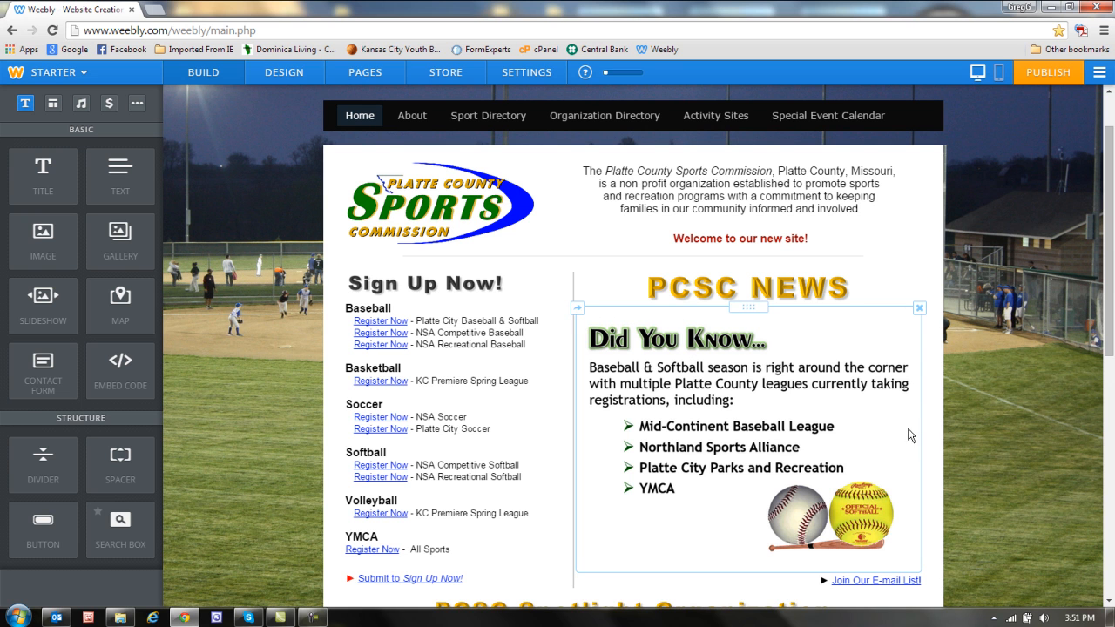
pyautogui.click(746, 421)
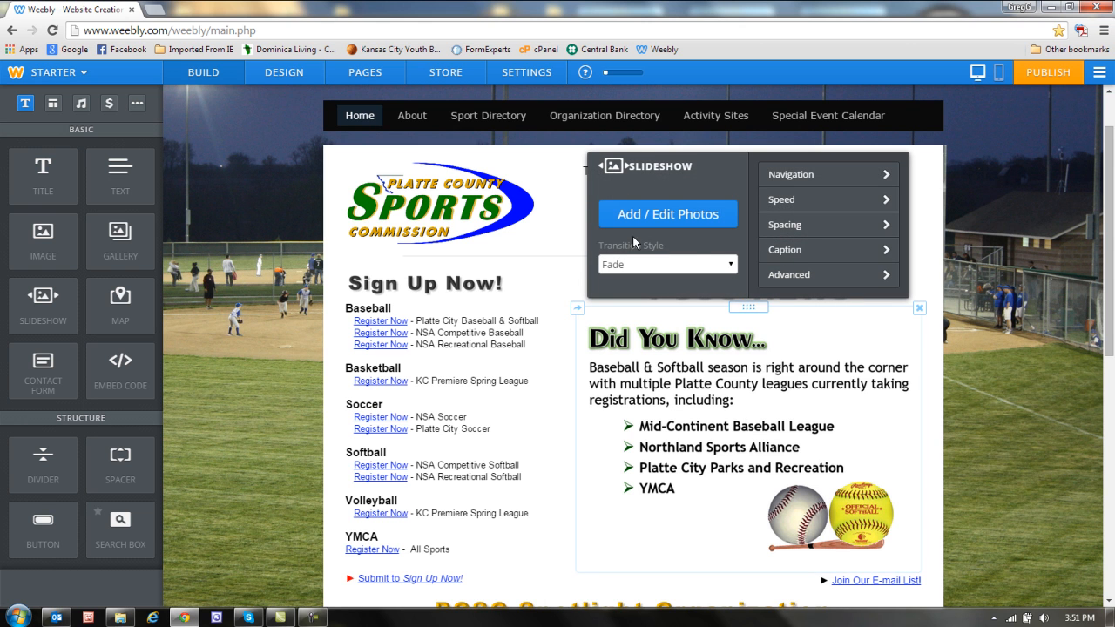
pyautogui.click(672, 216)
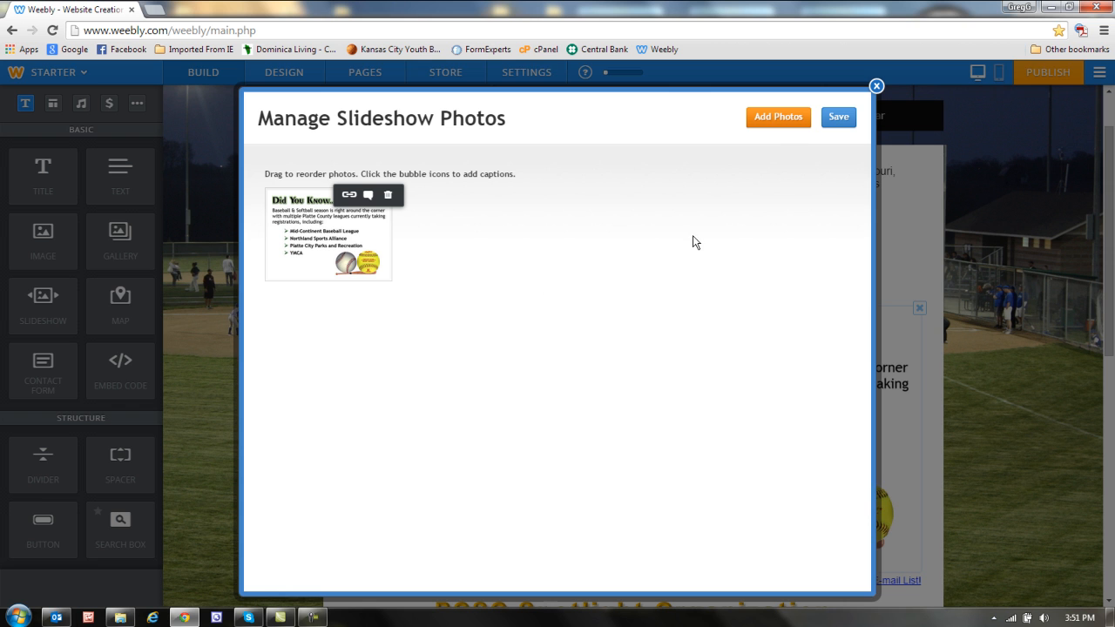
pyautogui.click(778, 117)
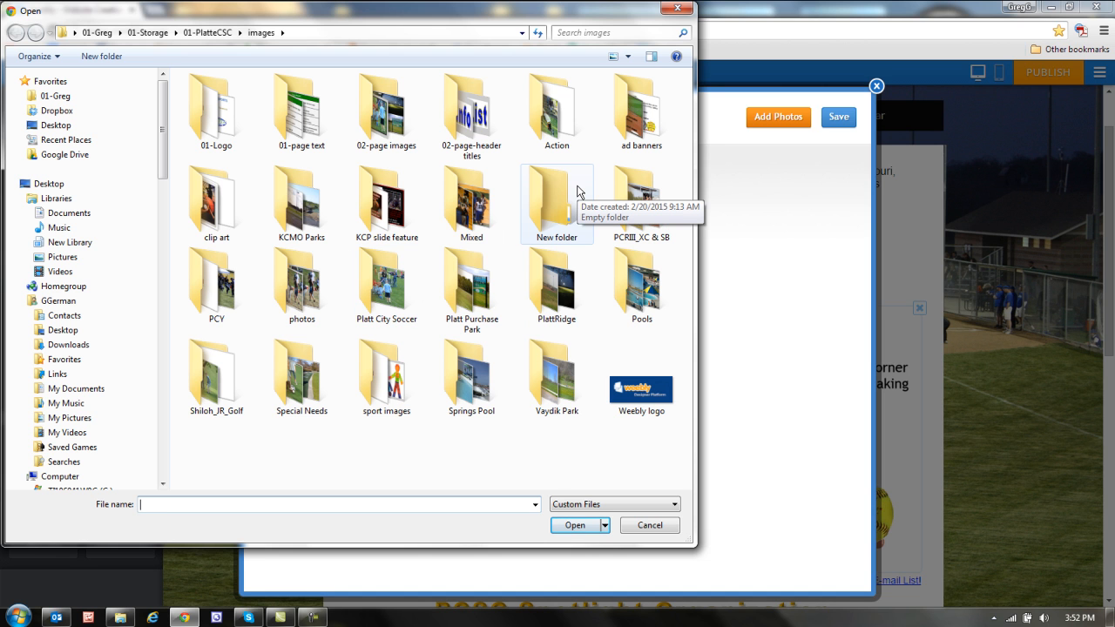
pyautogui.doubleClick(641, 119)
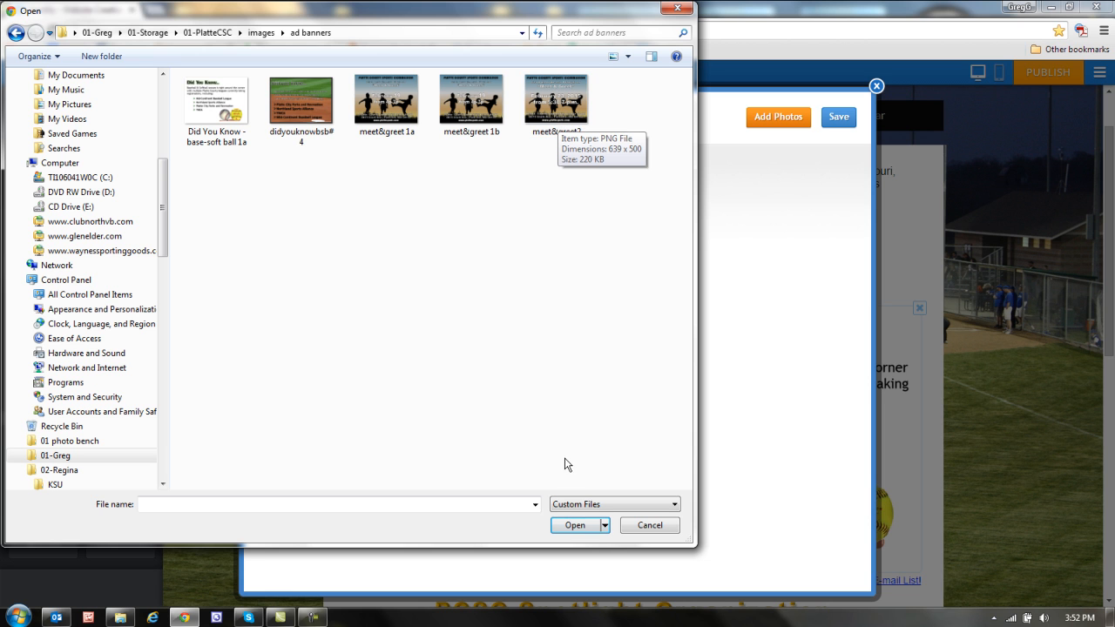
pyautogui.click(575, 526)
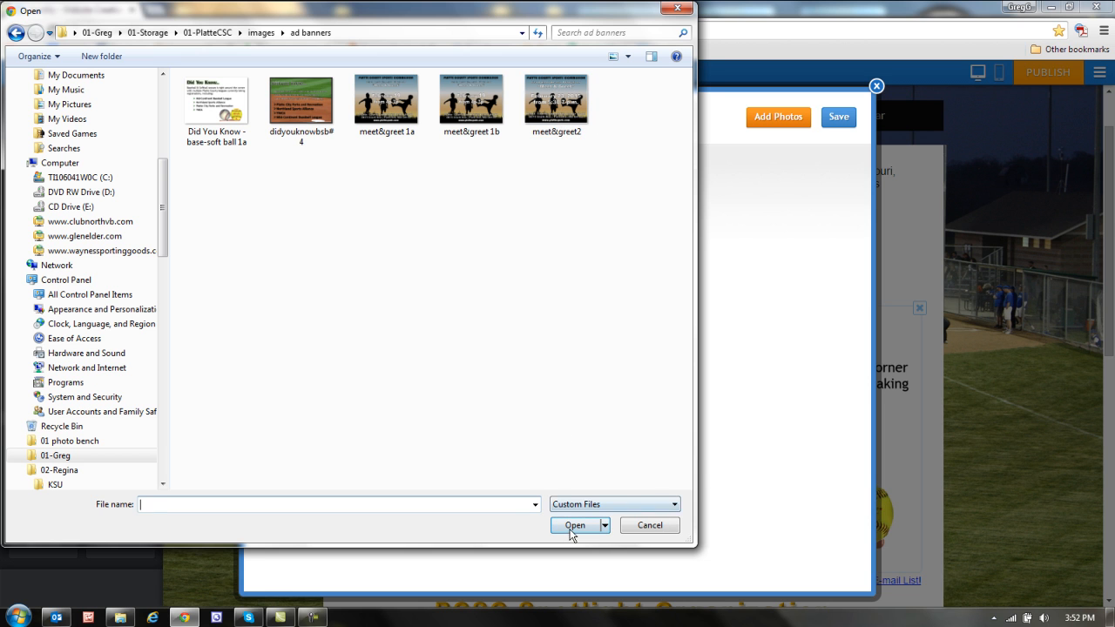
pyautogui.click(556, 101)
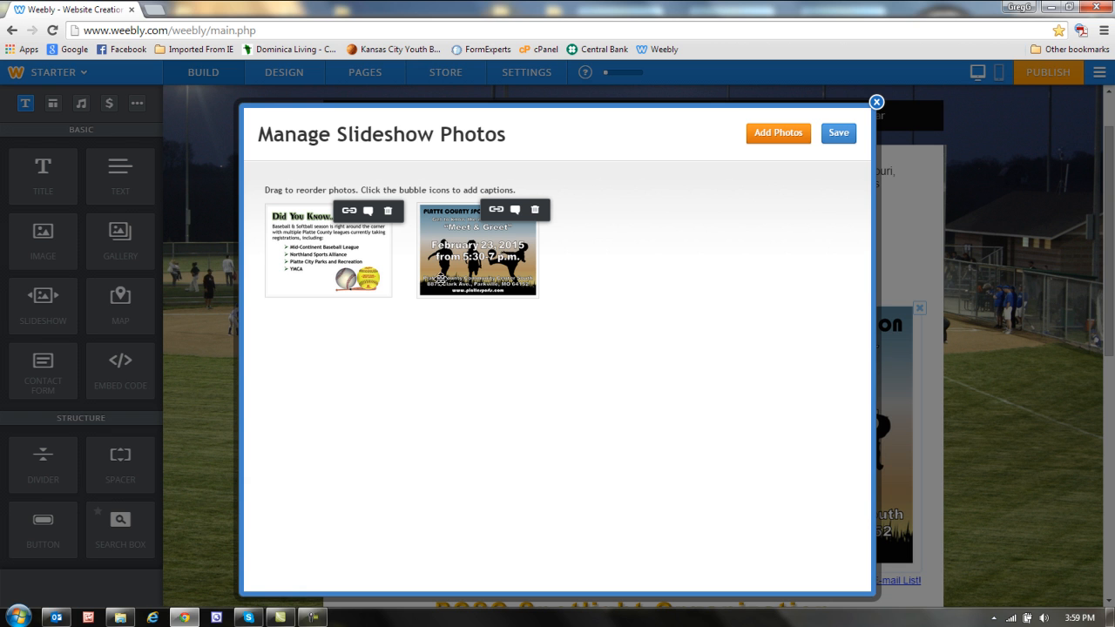
pyautogui.moveTo(496, 248); pyautogui.dragTo(347, 249)
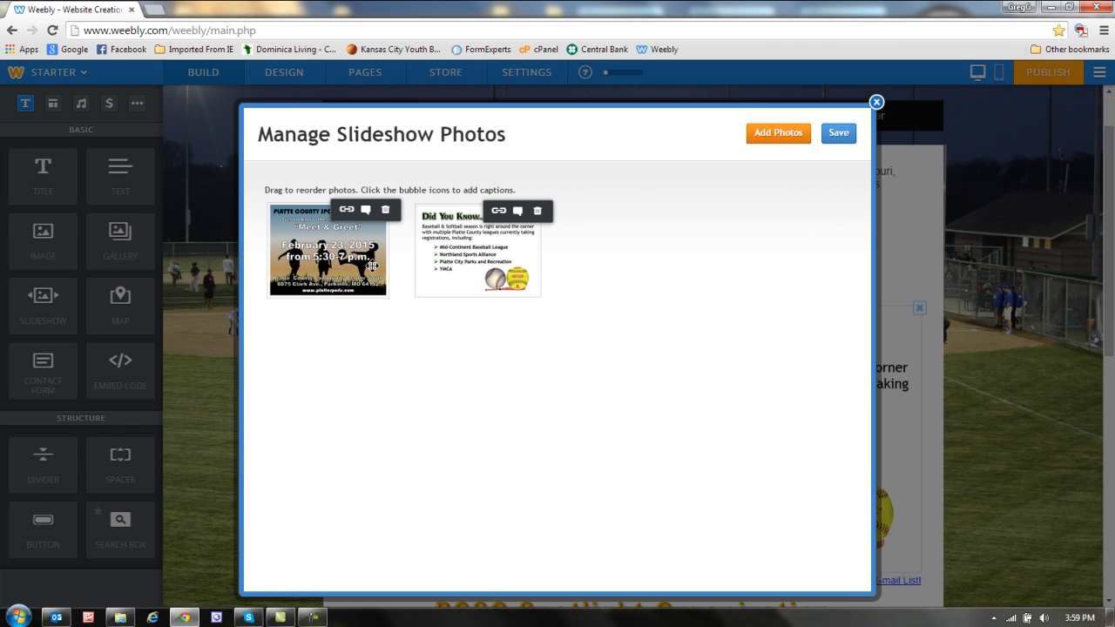
# Try linking the Meet & Greet slideshow photo to a standard page of the site, and remove the link
pyautogui.click(345, 211)
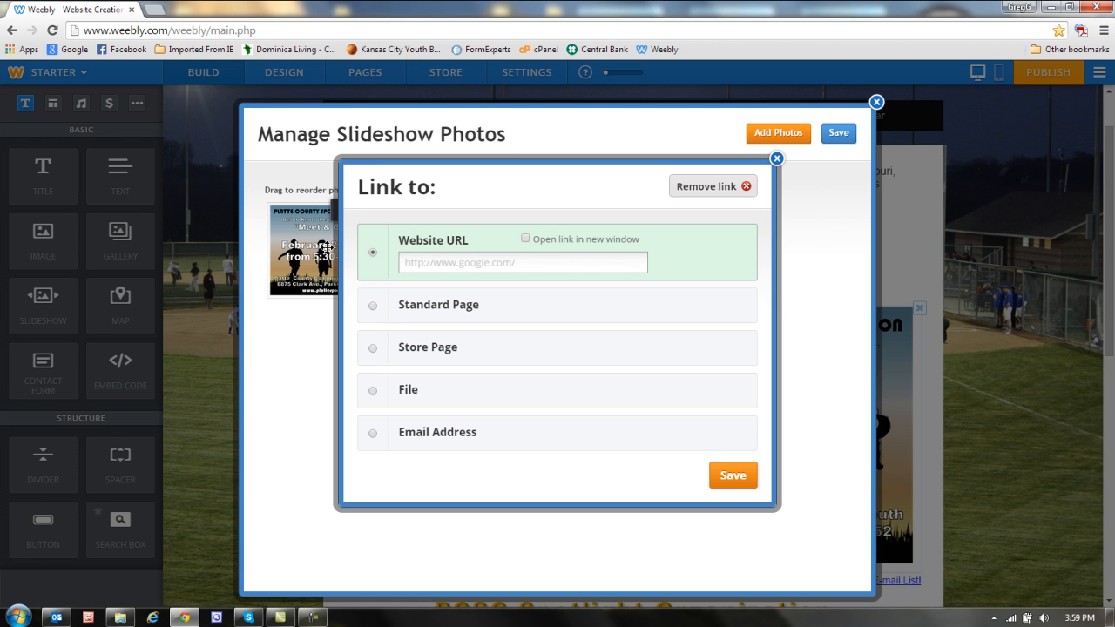
pyautogui.click(373, 310)
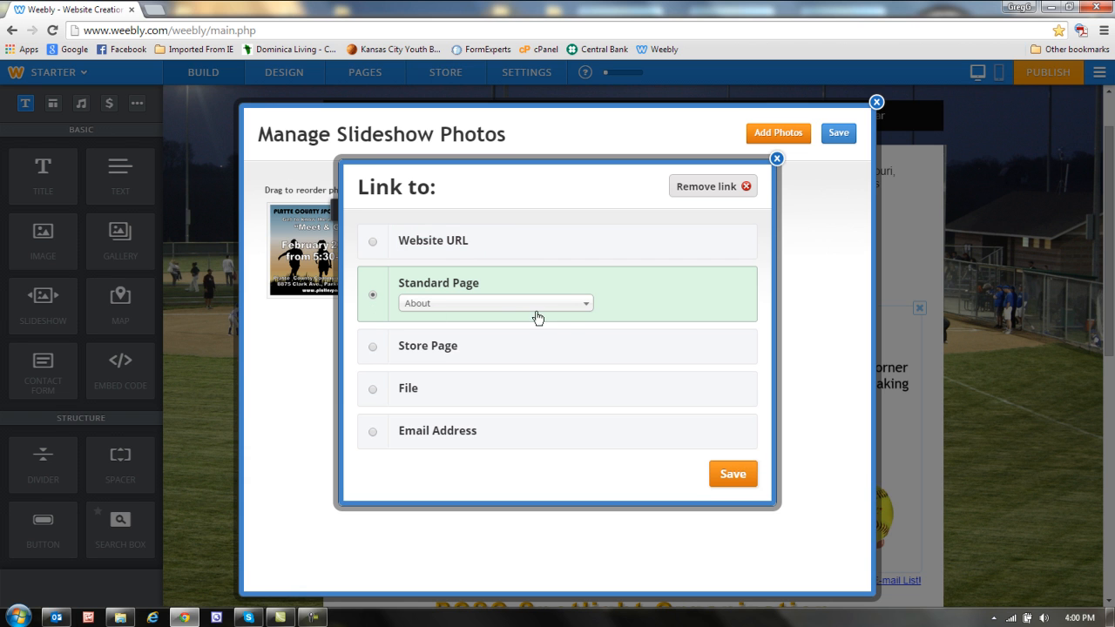
pyautogui.click(583, 304)
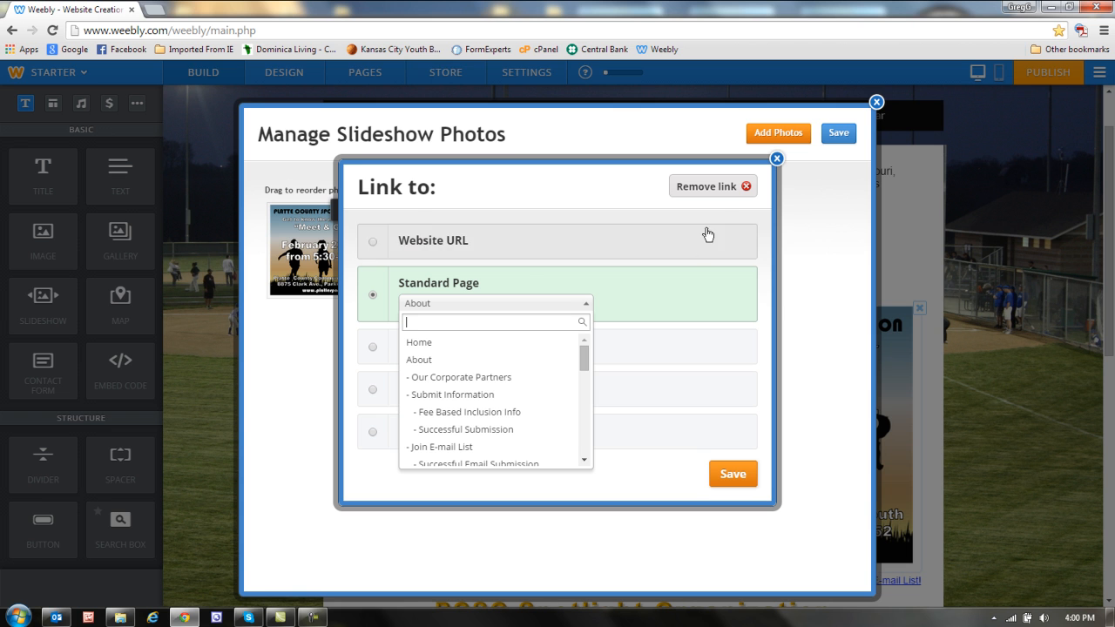
pyautogui.click(584, 221)
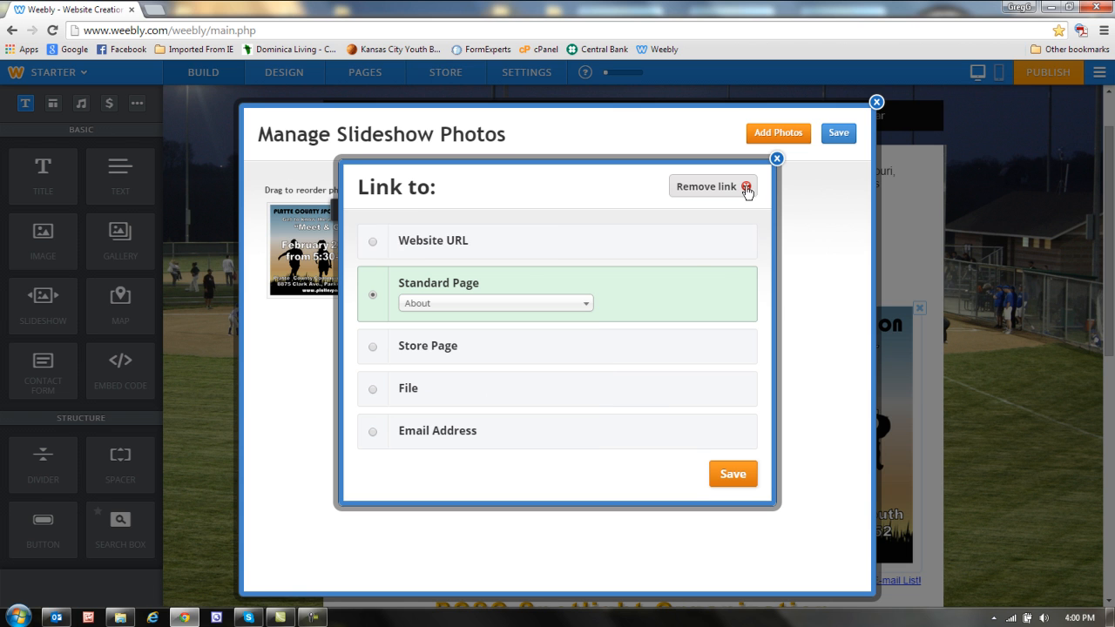
pyautogui.click(705, 187)
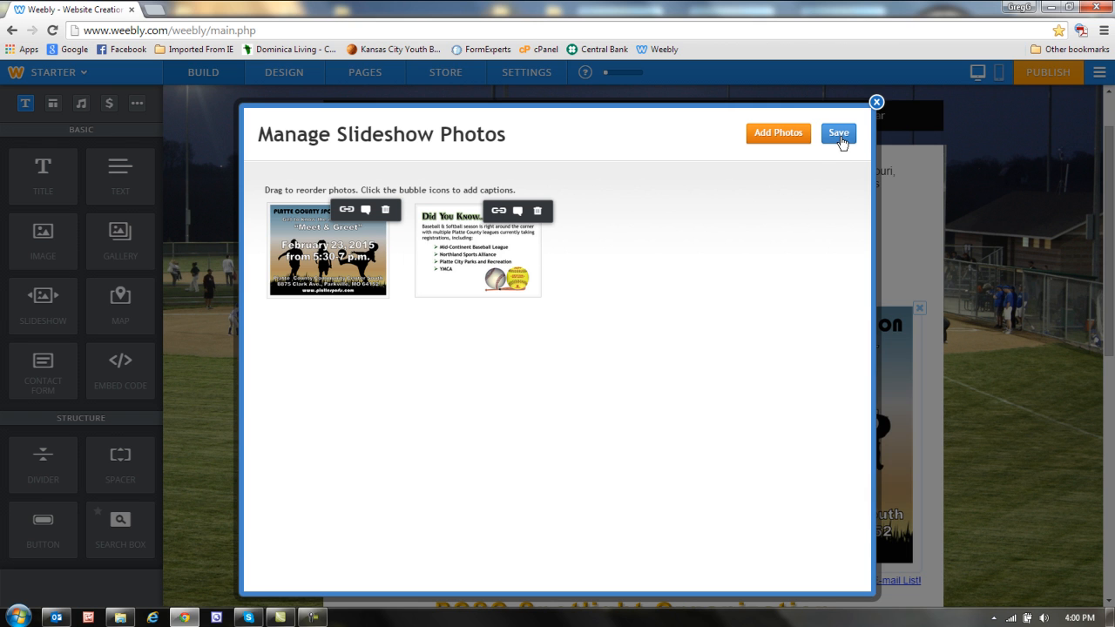
# Delete the Meet & Greet photo from the slideshow and save the slideshow photos
pyautogui.click(386, 212)
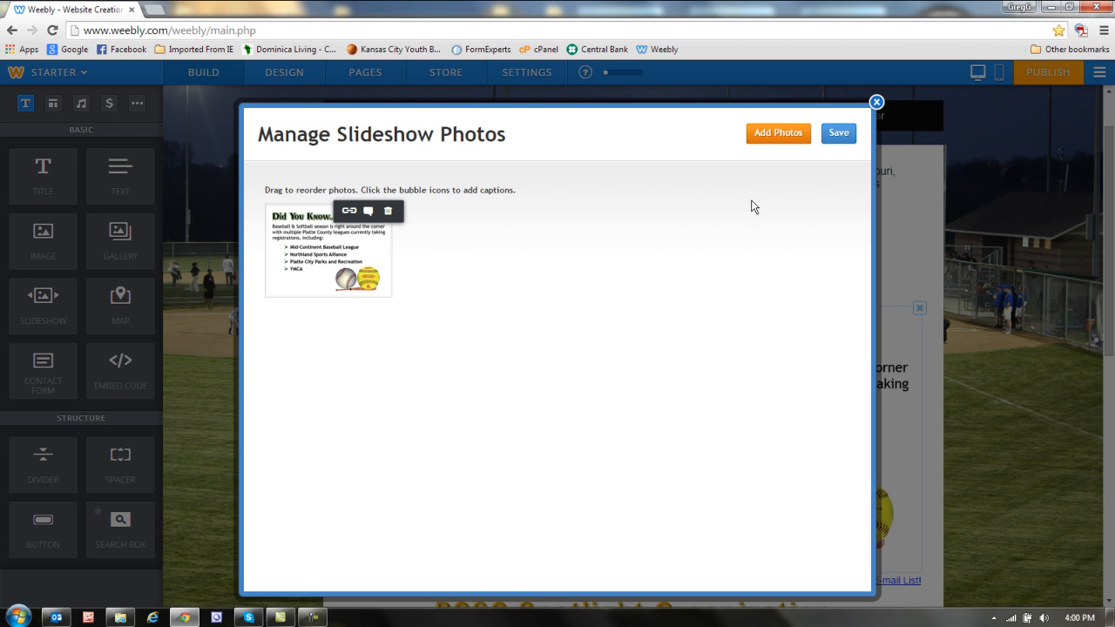
pyautogui.click(839, 135)
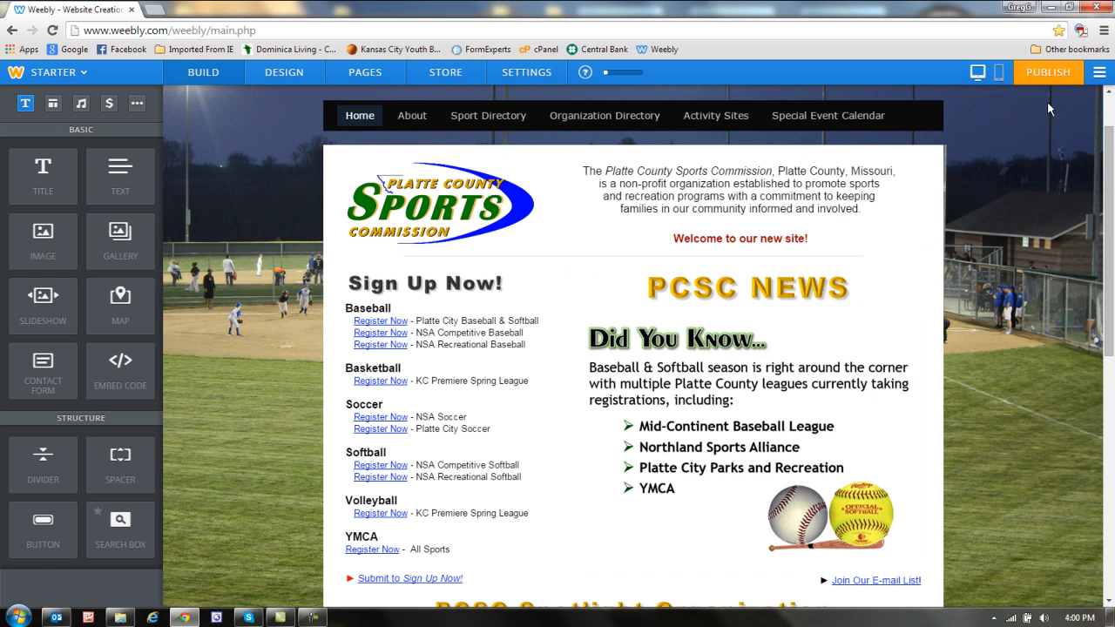
# Publish the website again with the saved Home page slideshow and dismiss the publishing dialog
pyautogui.click(1049, 77)
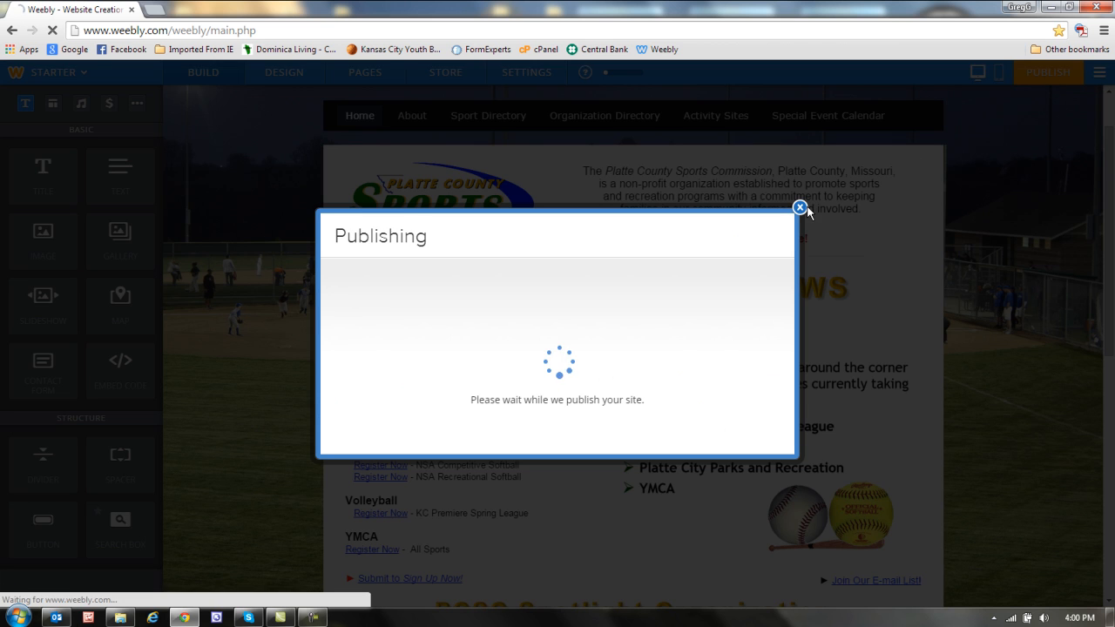
pyautogui.click(799, 142)
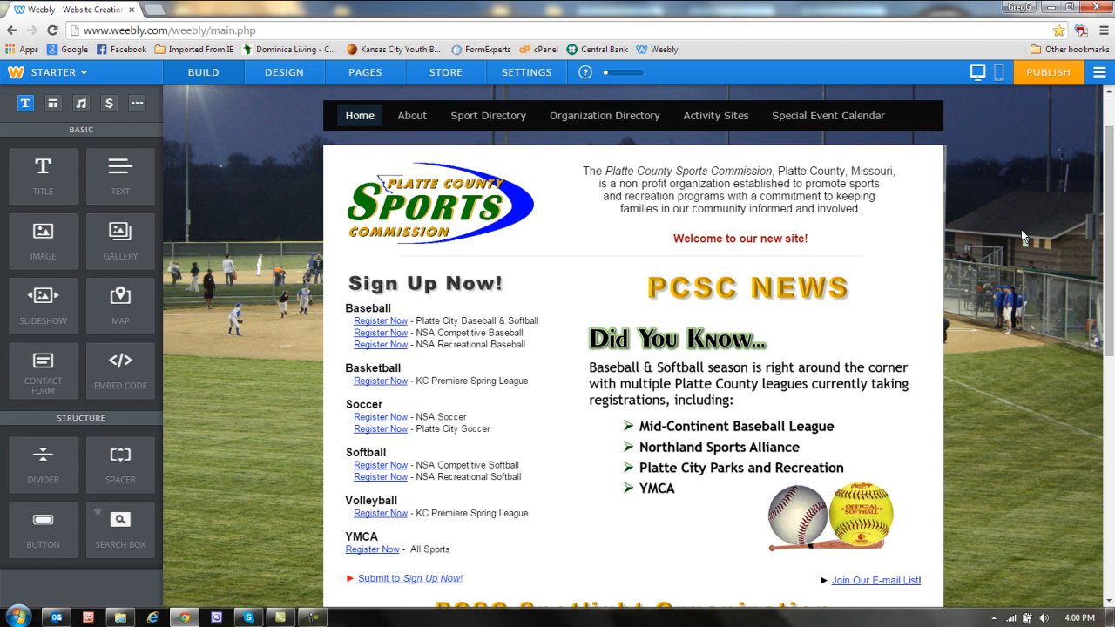
# Exit the site editor and log out of the Weebly account
pyautogui.scroll(2, 1088, 182)
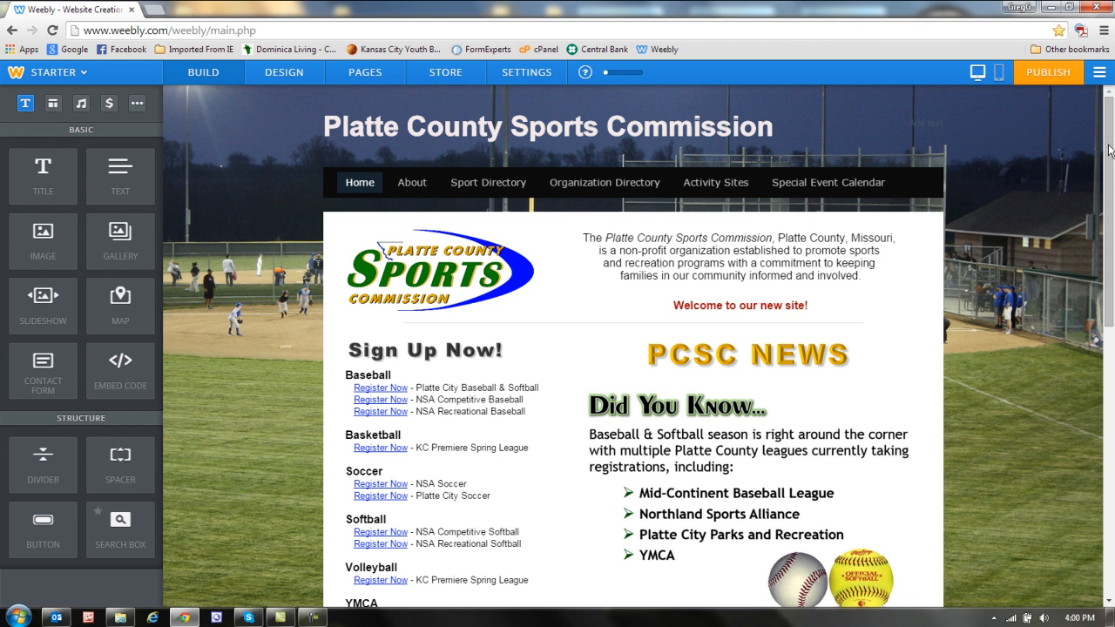
pyautogui.click(1098, 77)
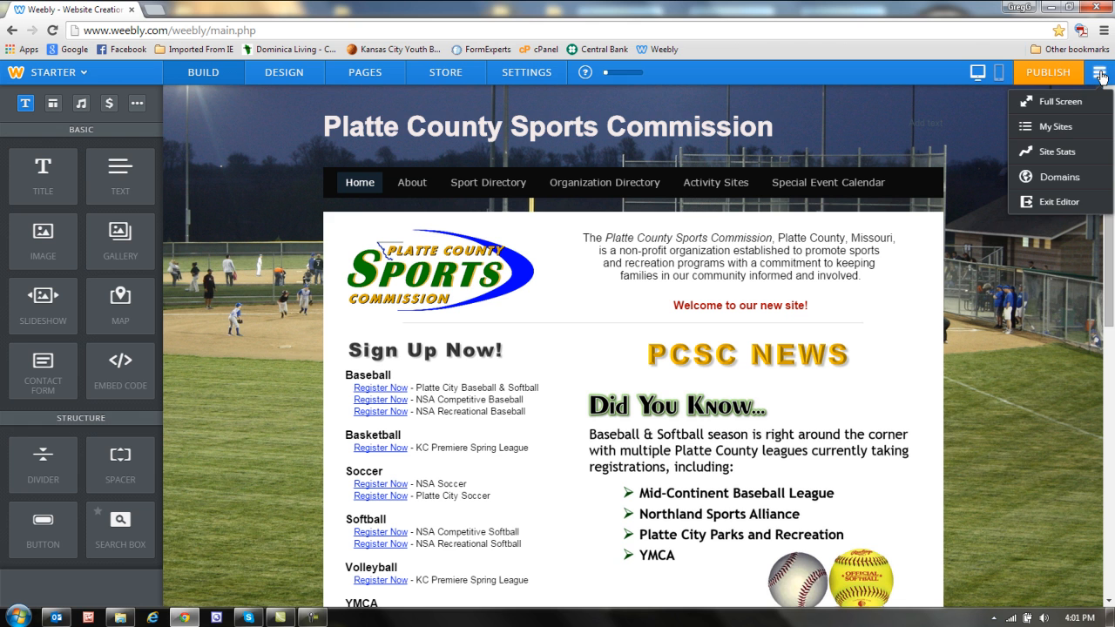
pyautogui.click(1058, 204)
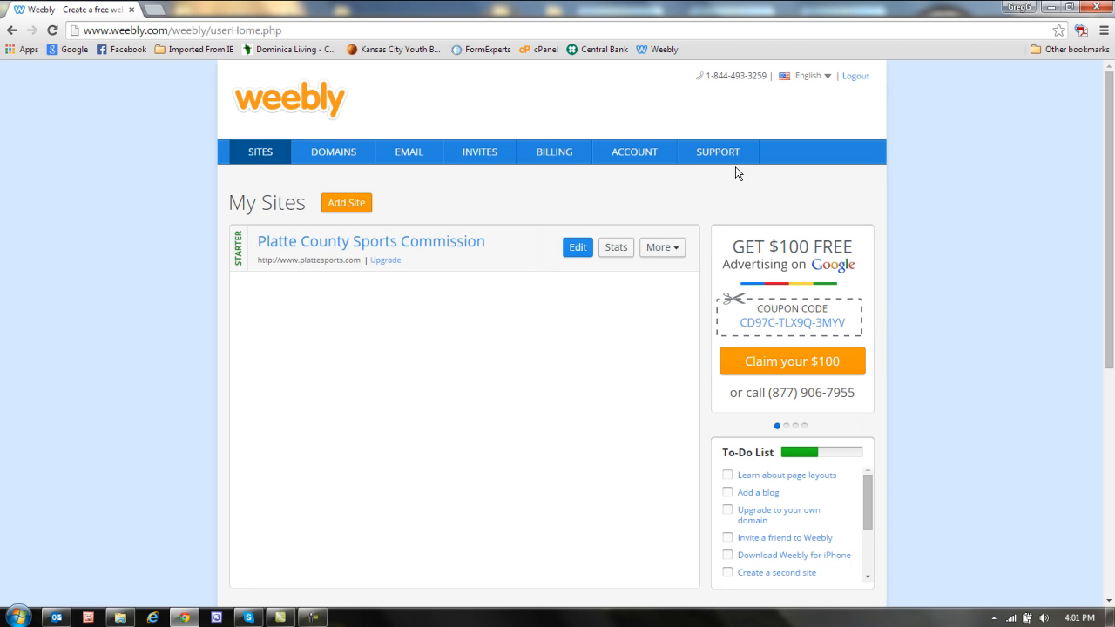
pyautogui.click(853, 78)
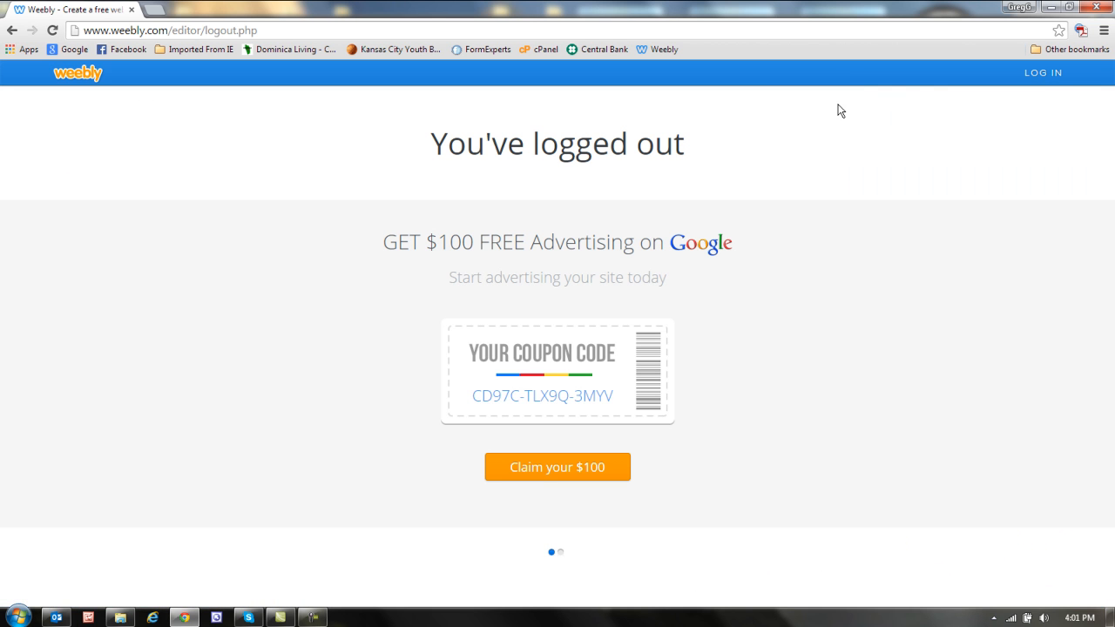